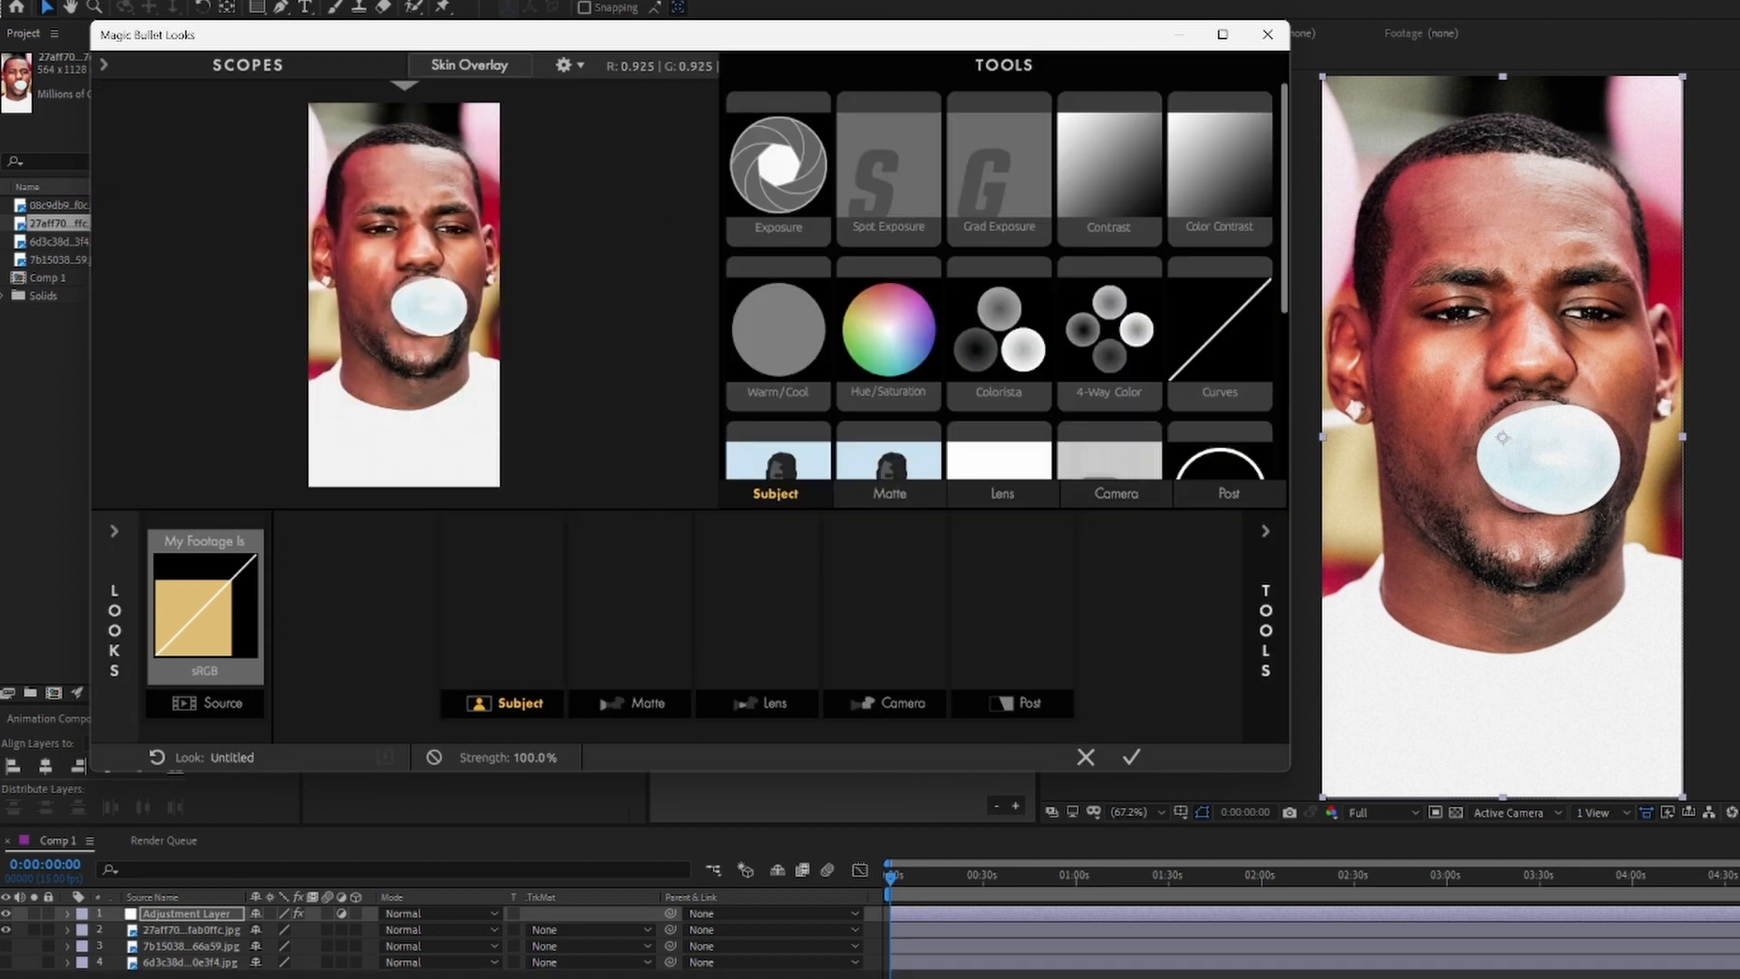
Try a lower exposure with the Exposure tool on the Subject stage, and cooler and warmer balances with the Warm/Cool tool
double_click(779, 168)
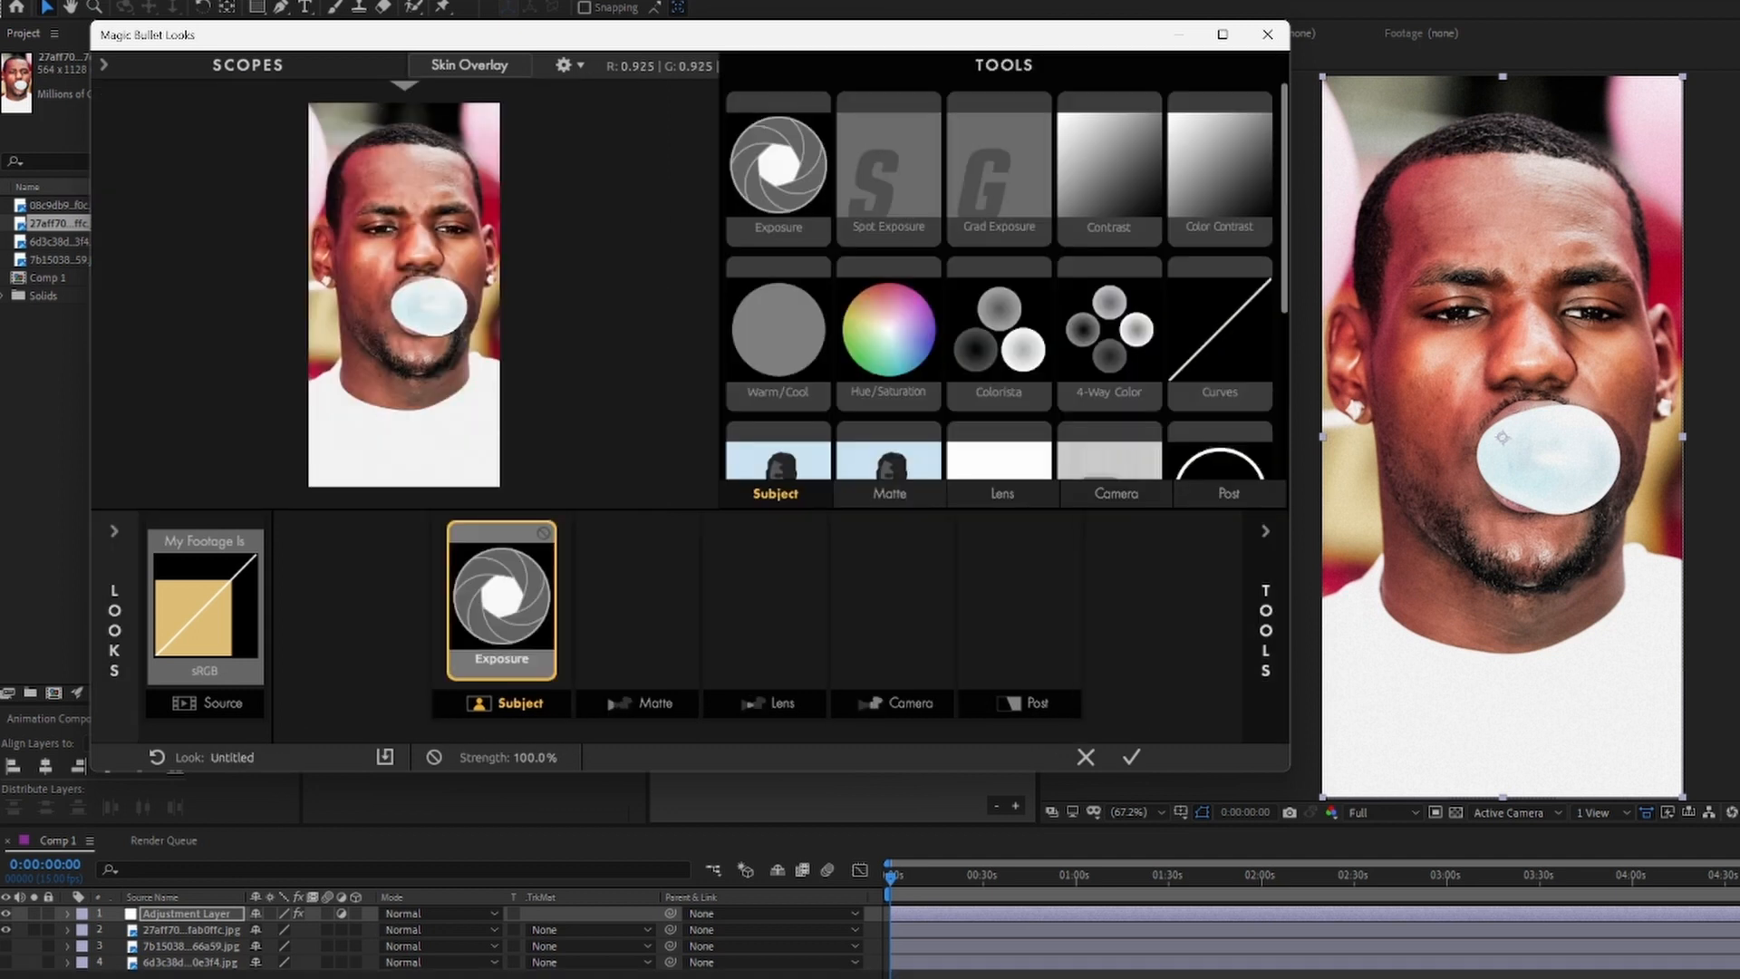
left_click_drag(1066, 147, 1009, 147)
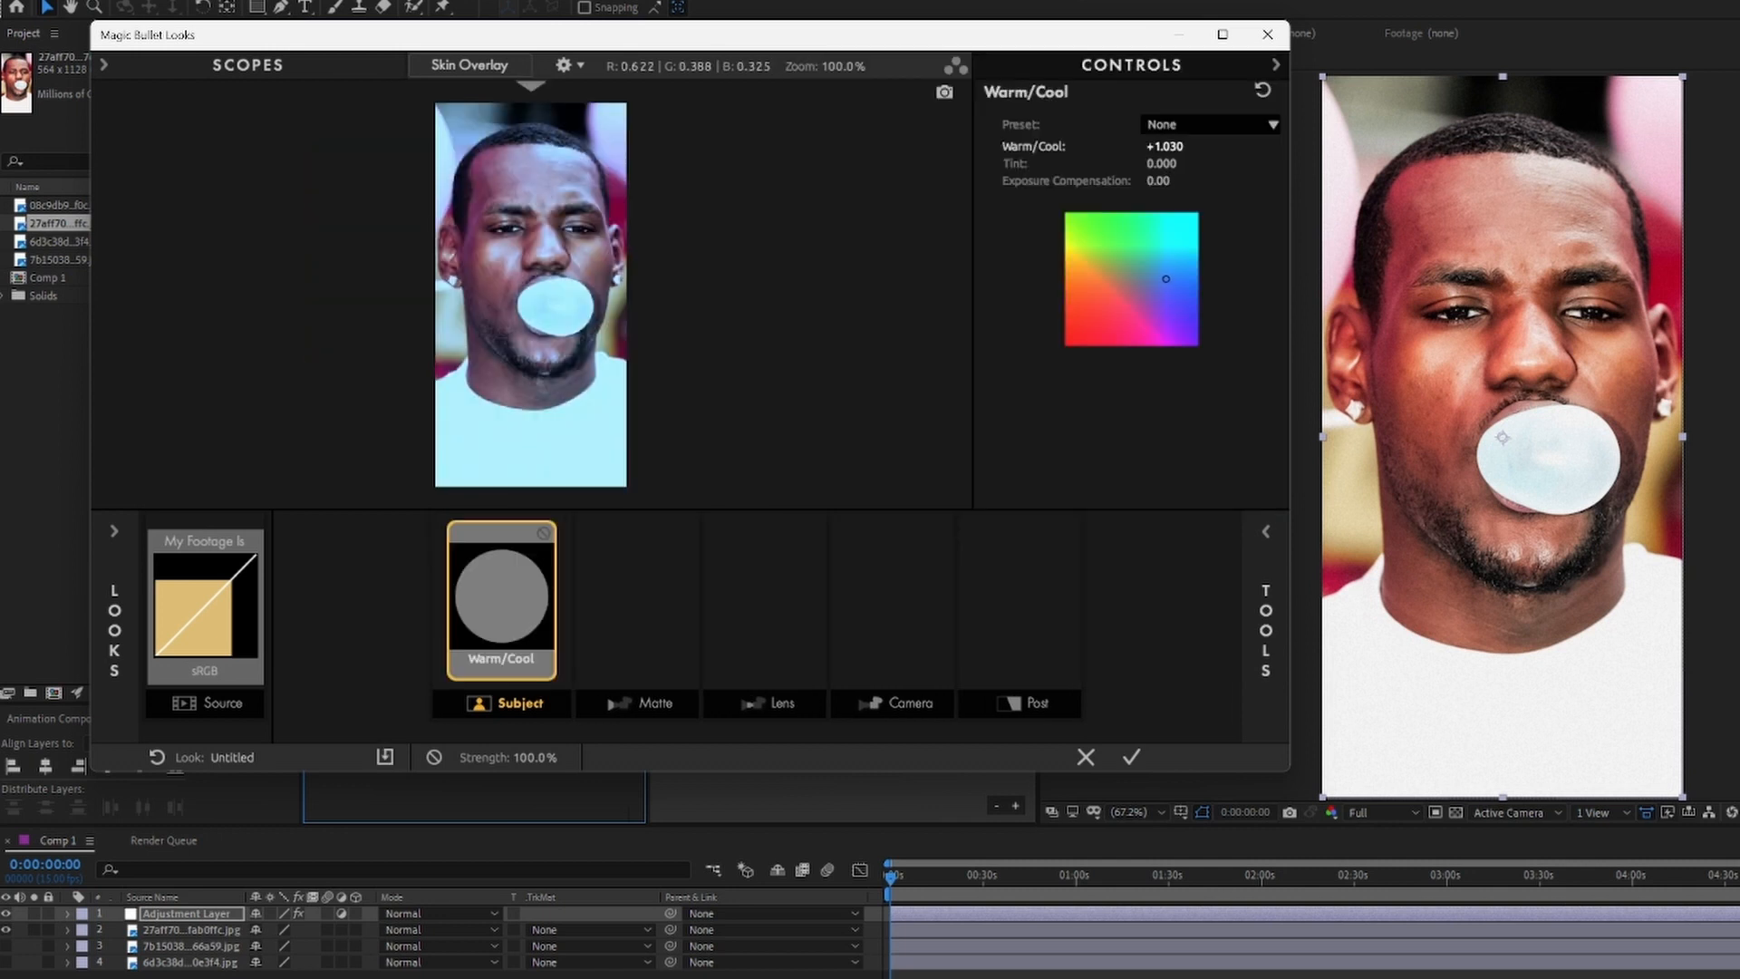
left_click_drag(1164, 146, 1109, 147)
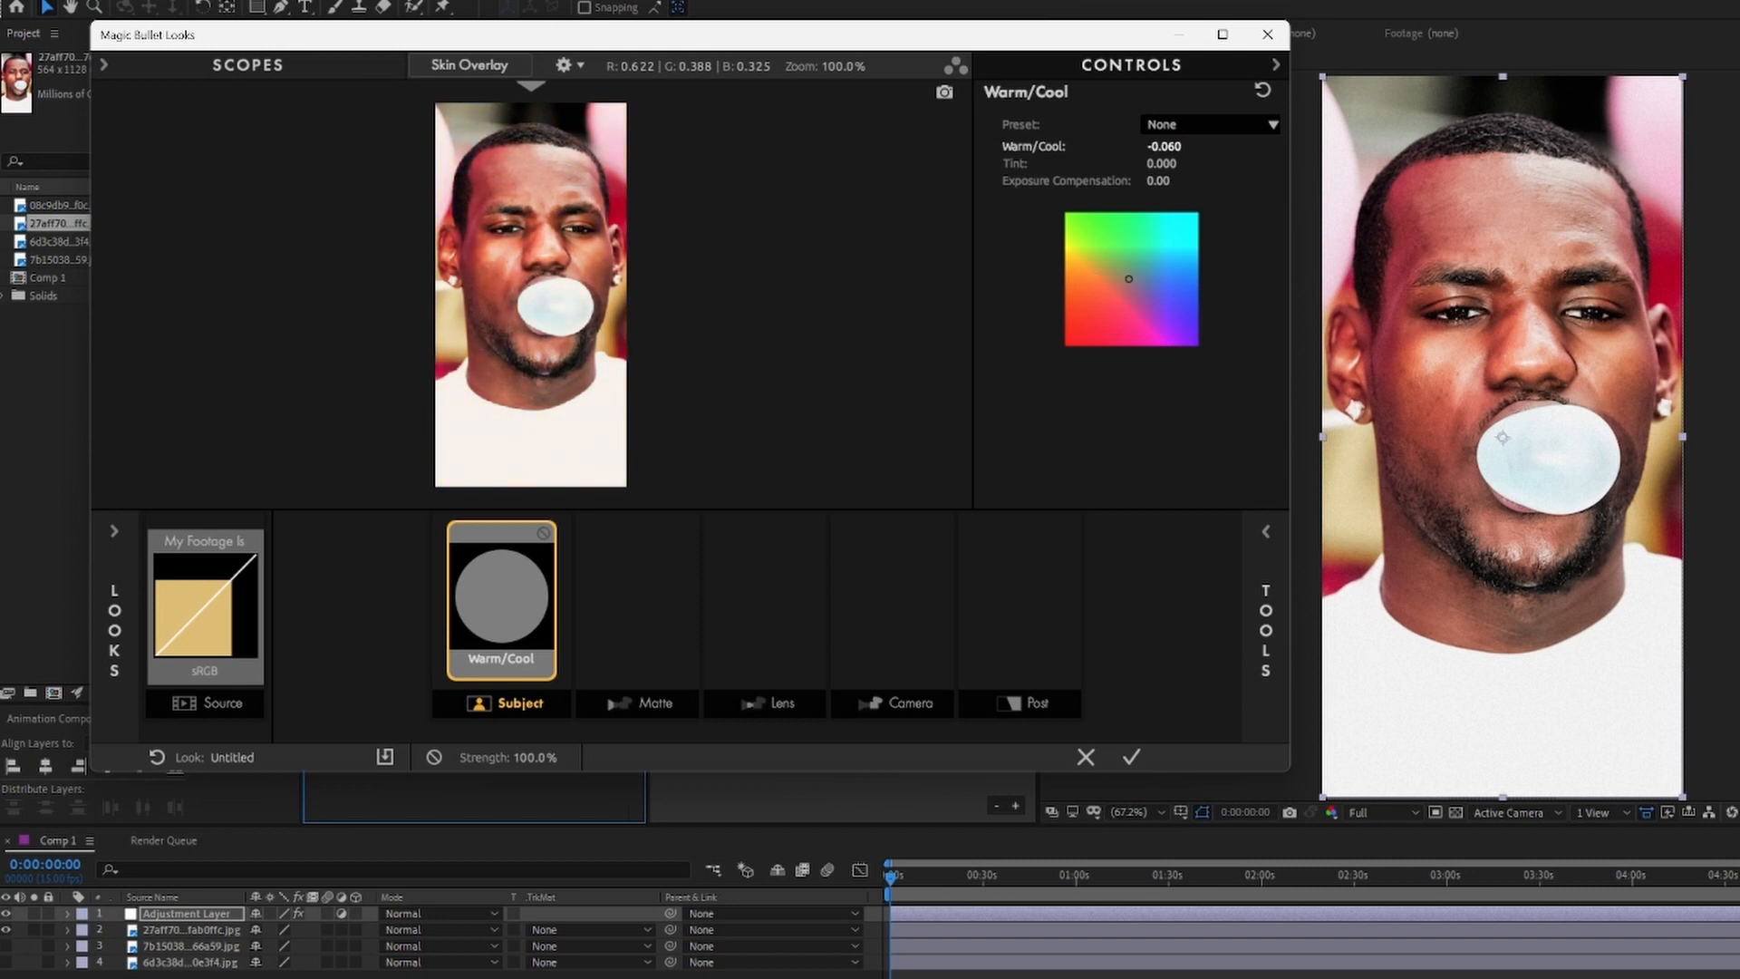
left_click_drag(1165, 147, 1195, 147)
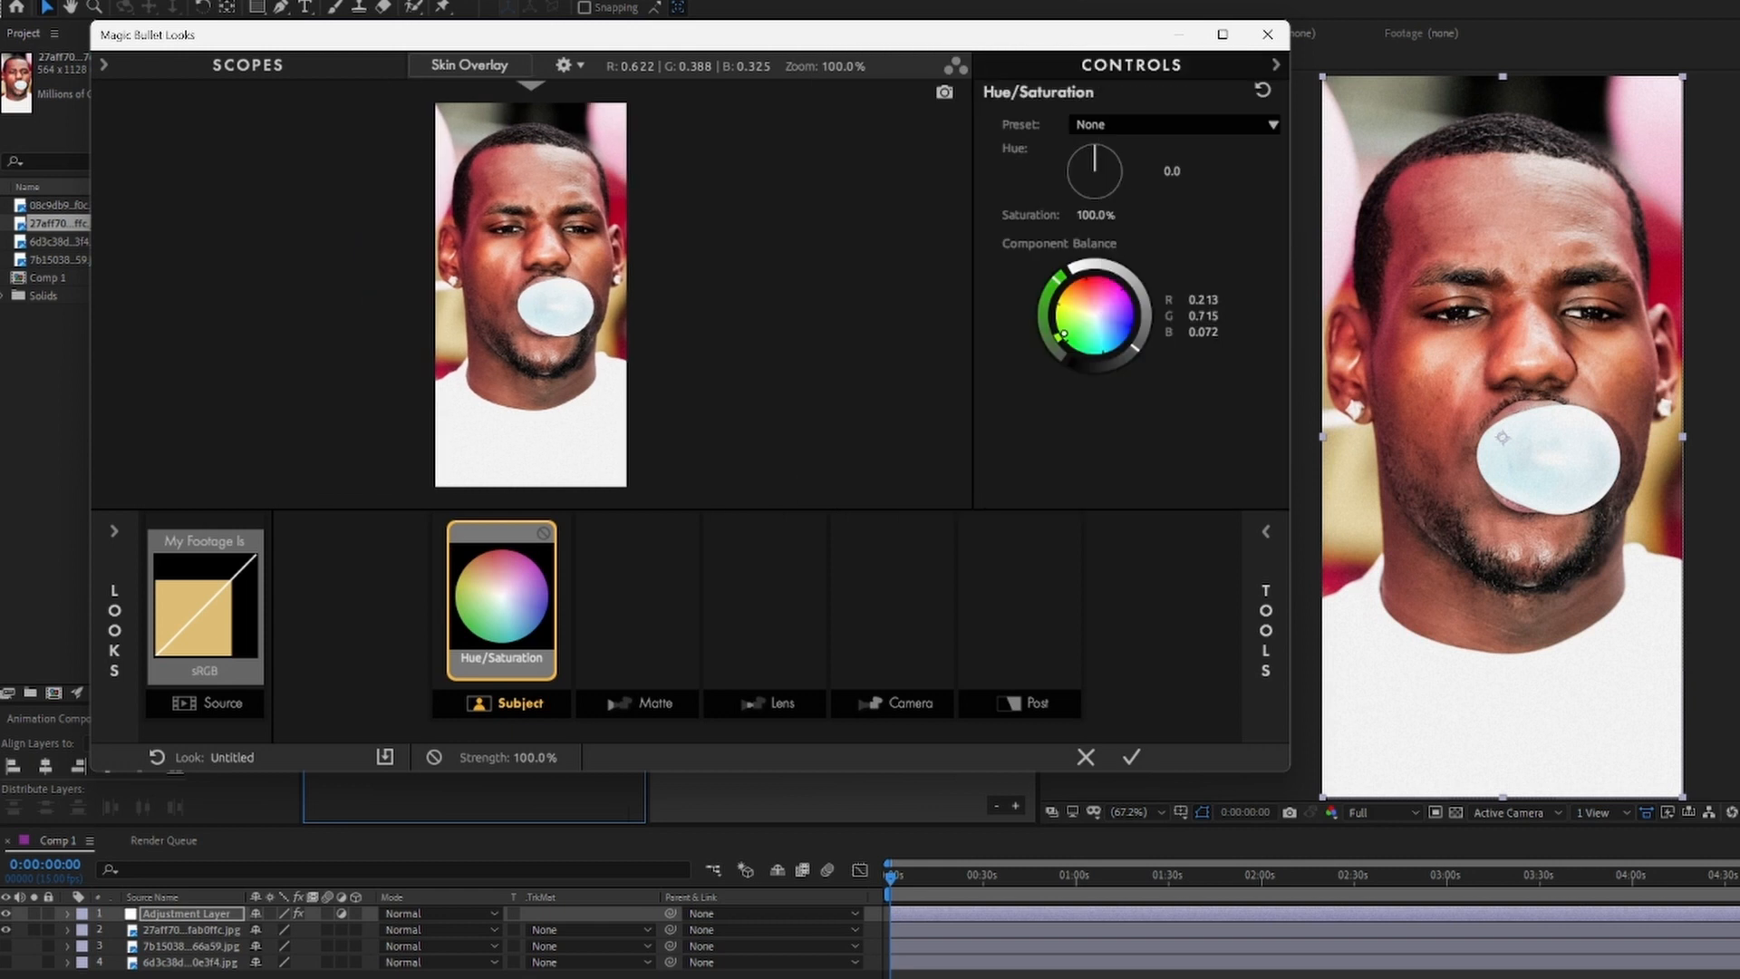
Raise the saturation and rotate the hue in Hue/Saturation, and shift the orange point in Colorista's second HSL wheel towards its centre
left_click_drag(1096, 215, 1341, 215)
left_click_drag(1095, 170, 1232, 171)
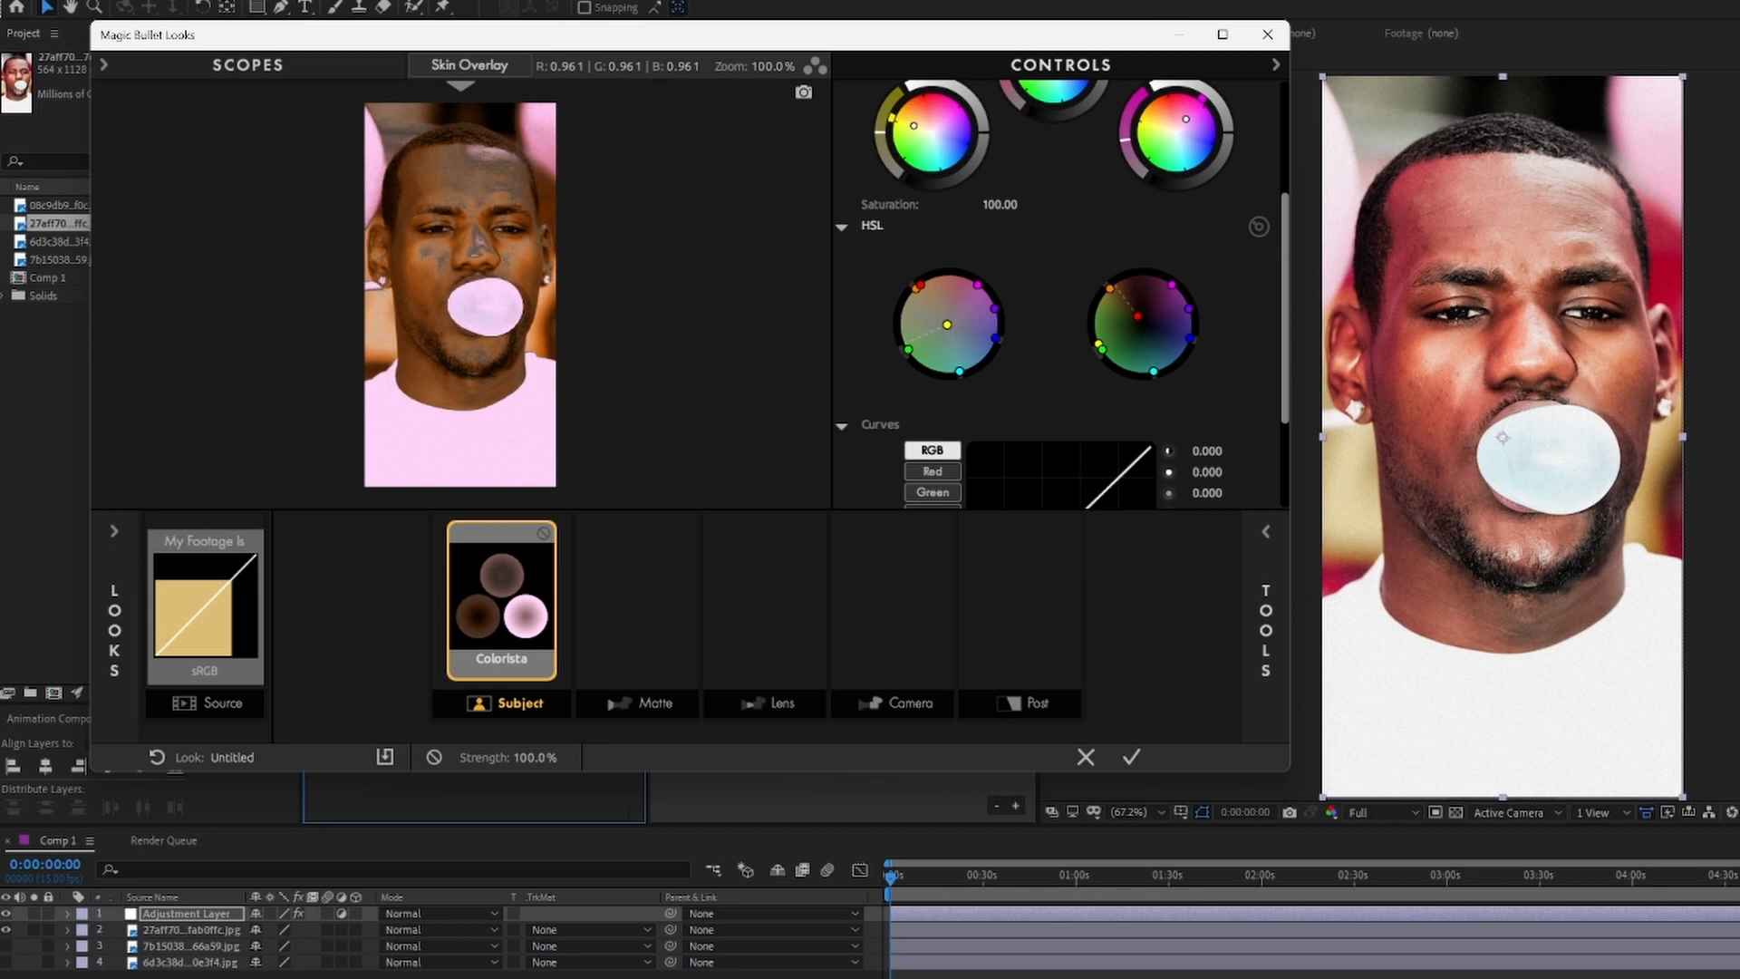
left_click_drag(1110, 289, 1142, 323)
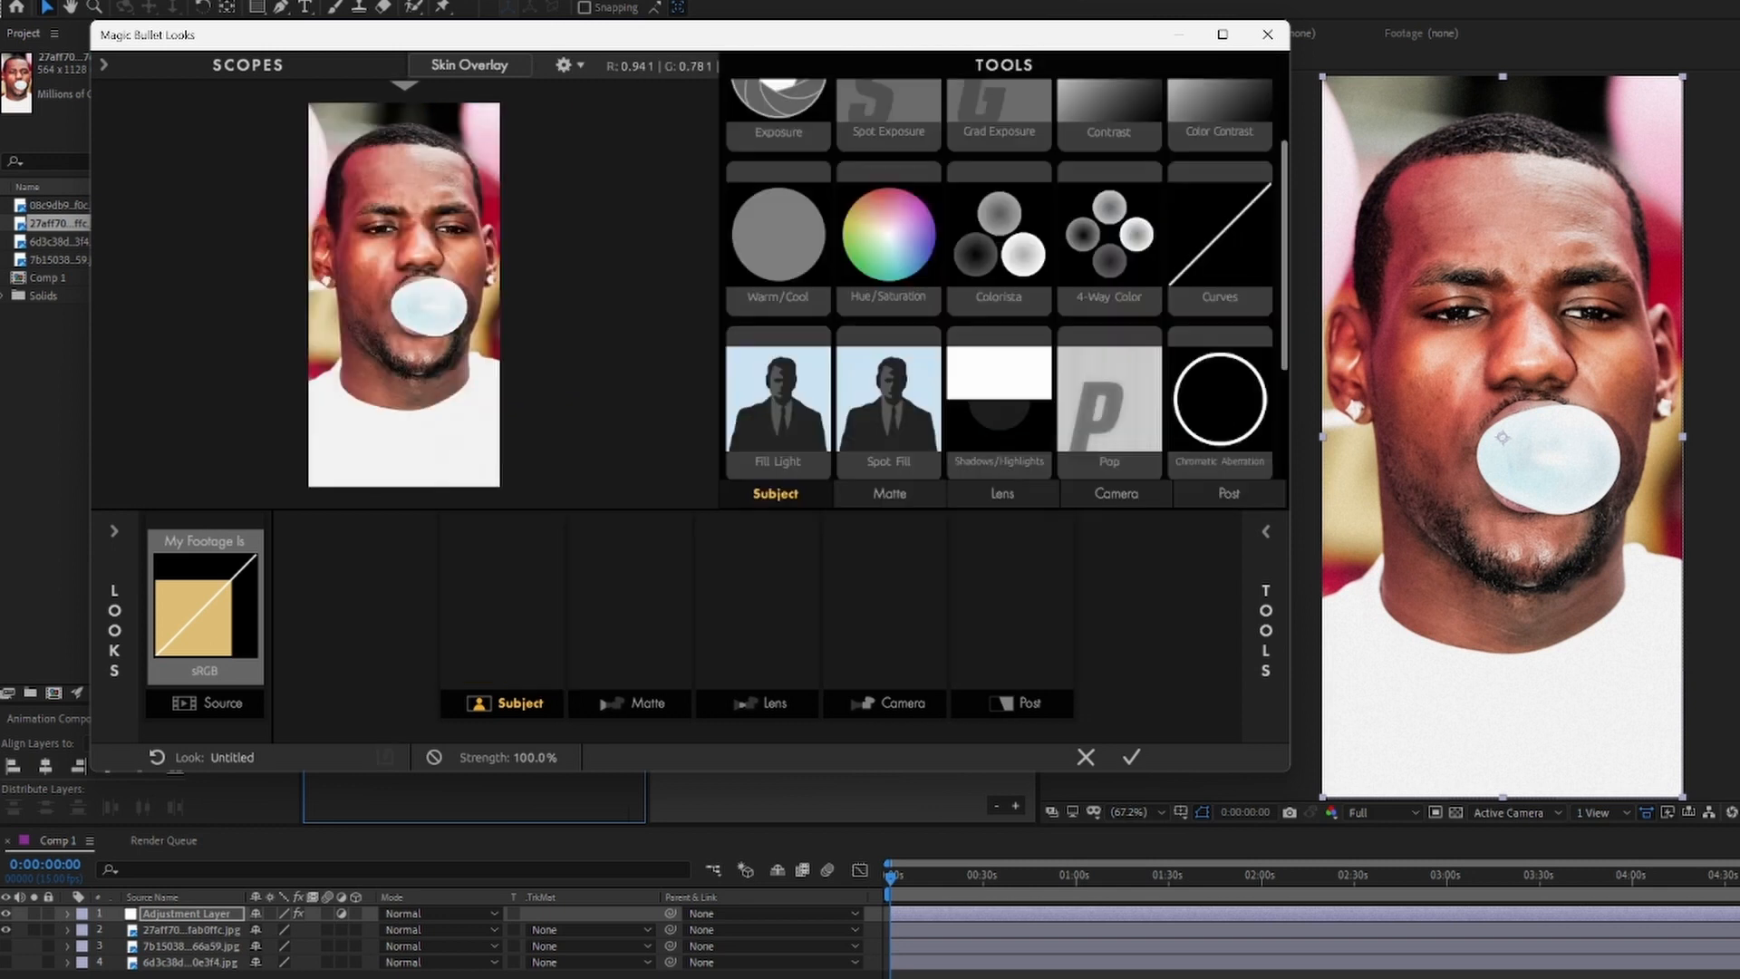
Apply 4-Way Color to the Subject stage and shift its shadow tint, and reshape the upper part of the RGB curve in Curves
left_click(1109, 238)
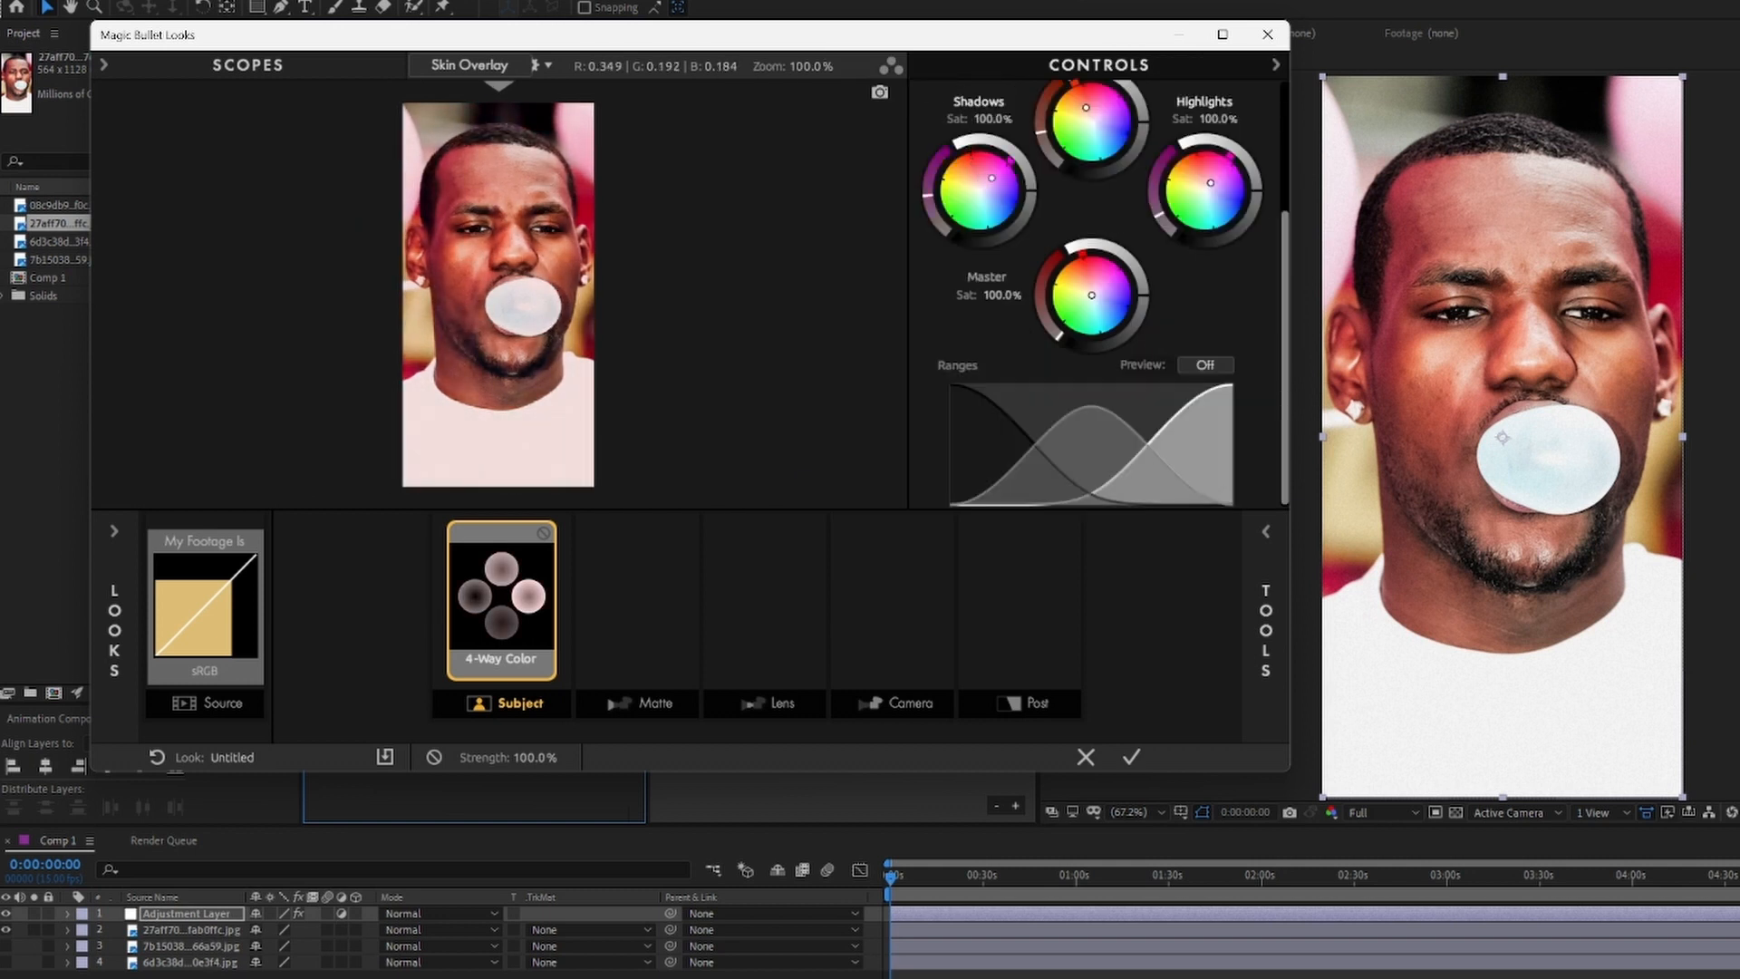
left_click_drag(974, 167, 987, 163)
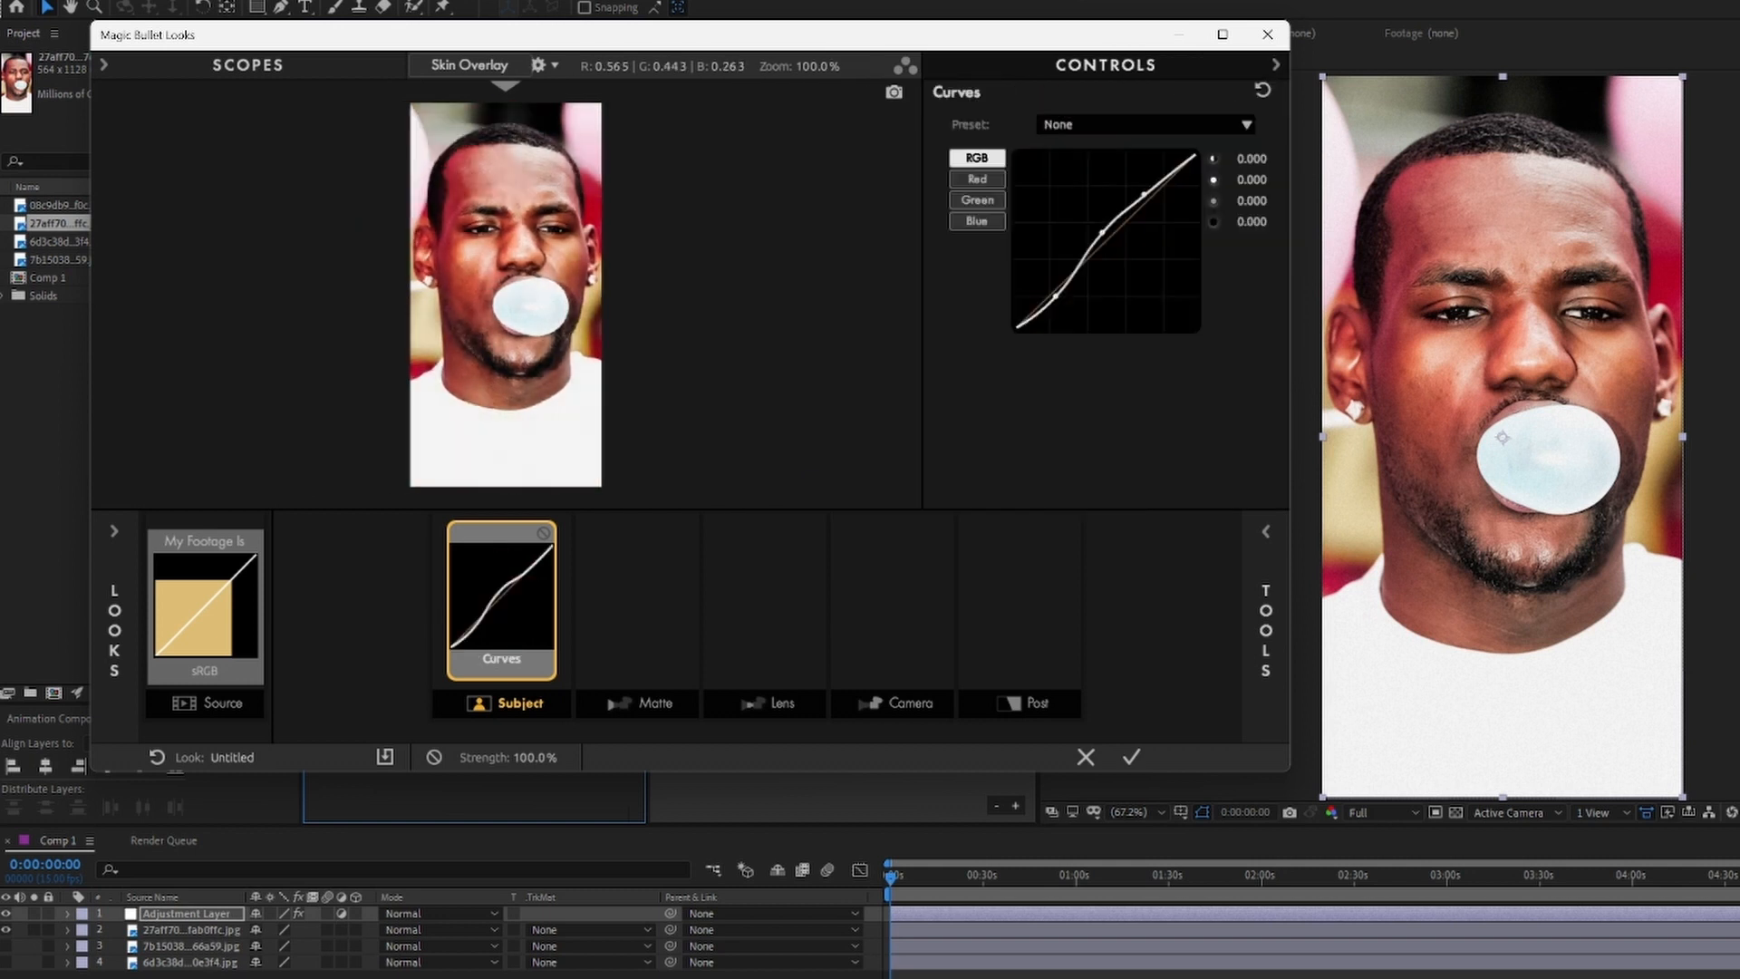
left_click_drag(1147, 201, 1151, 197)
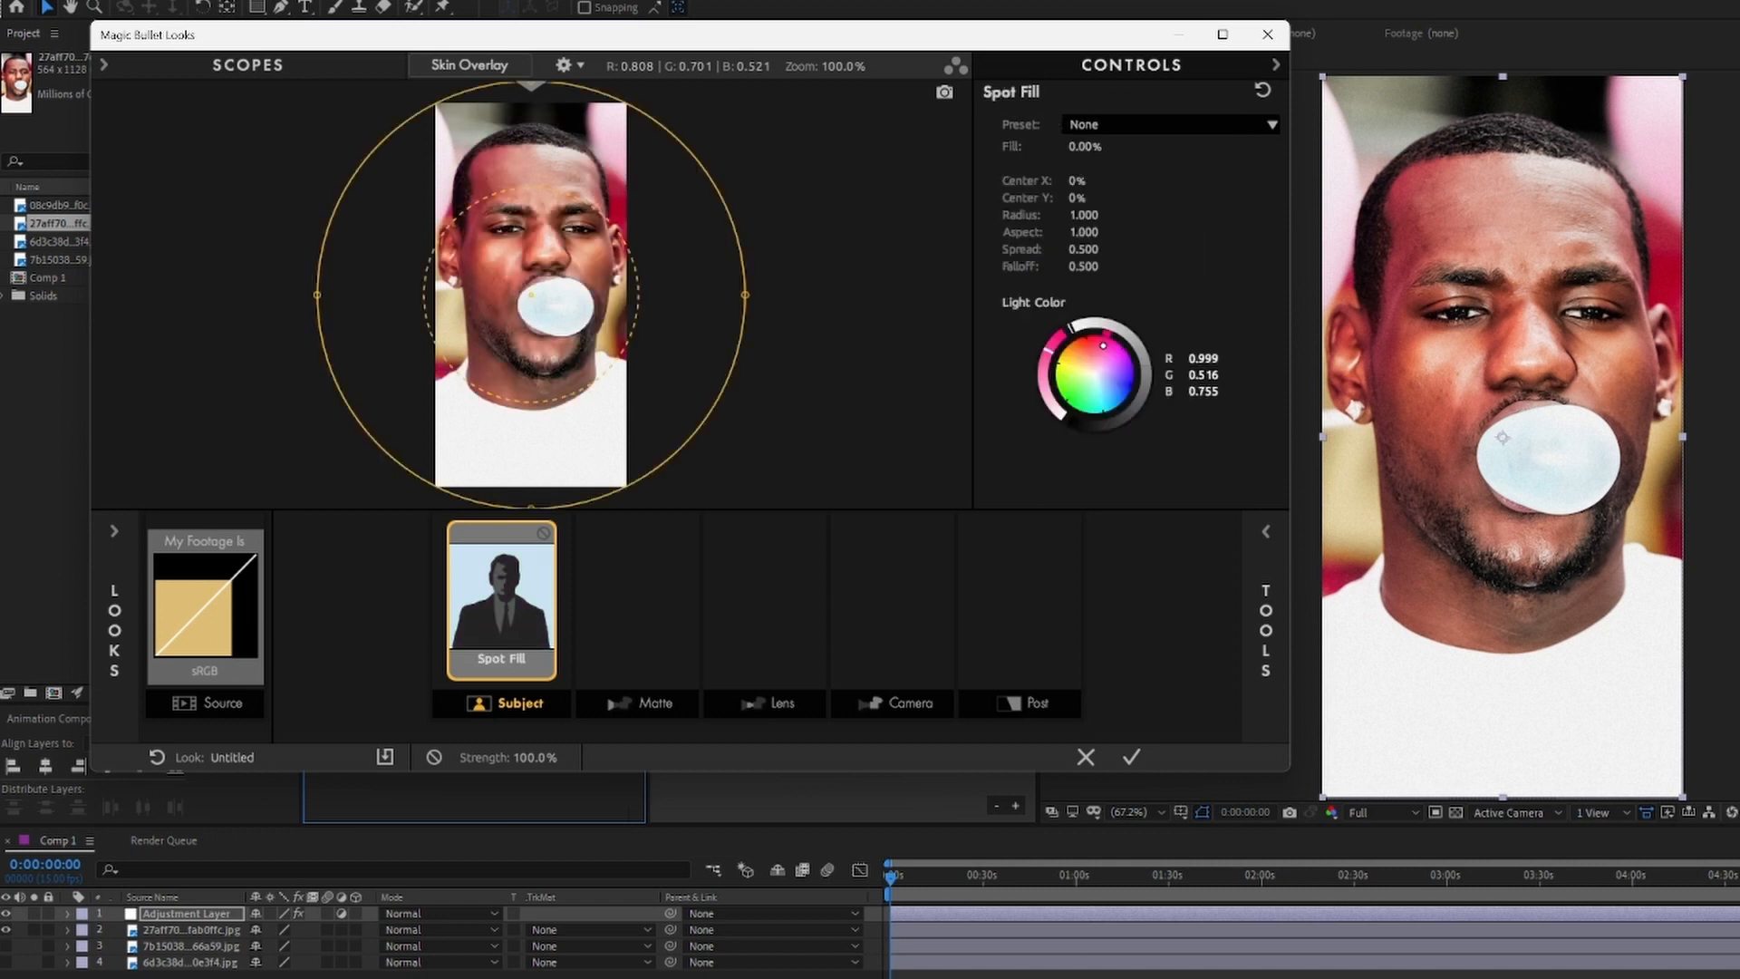
Raise the fill strongly in the Spot Fill tool, and check the Pop effect on the face at close range
left_click_drag(1085, 147, 1535, 146)
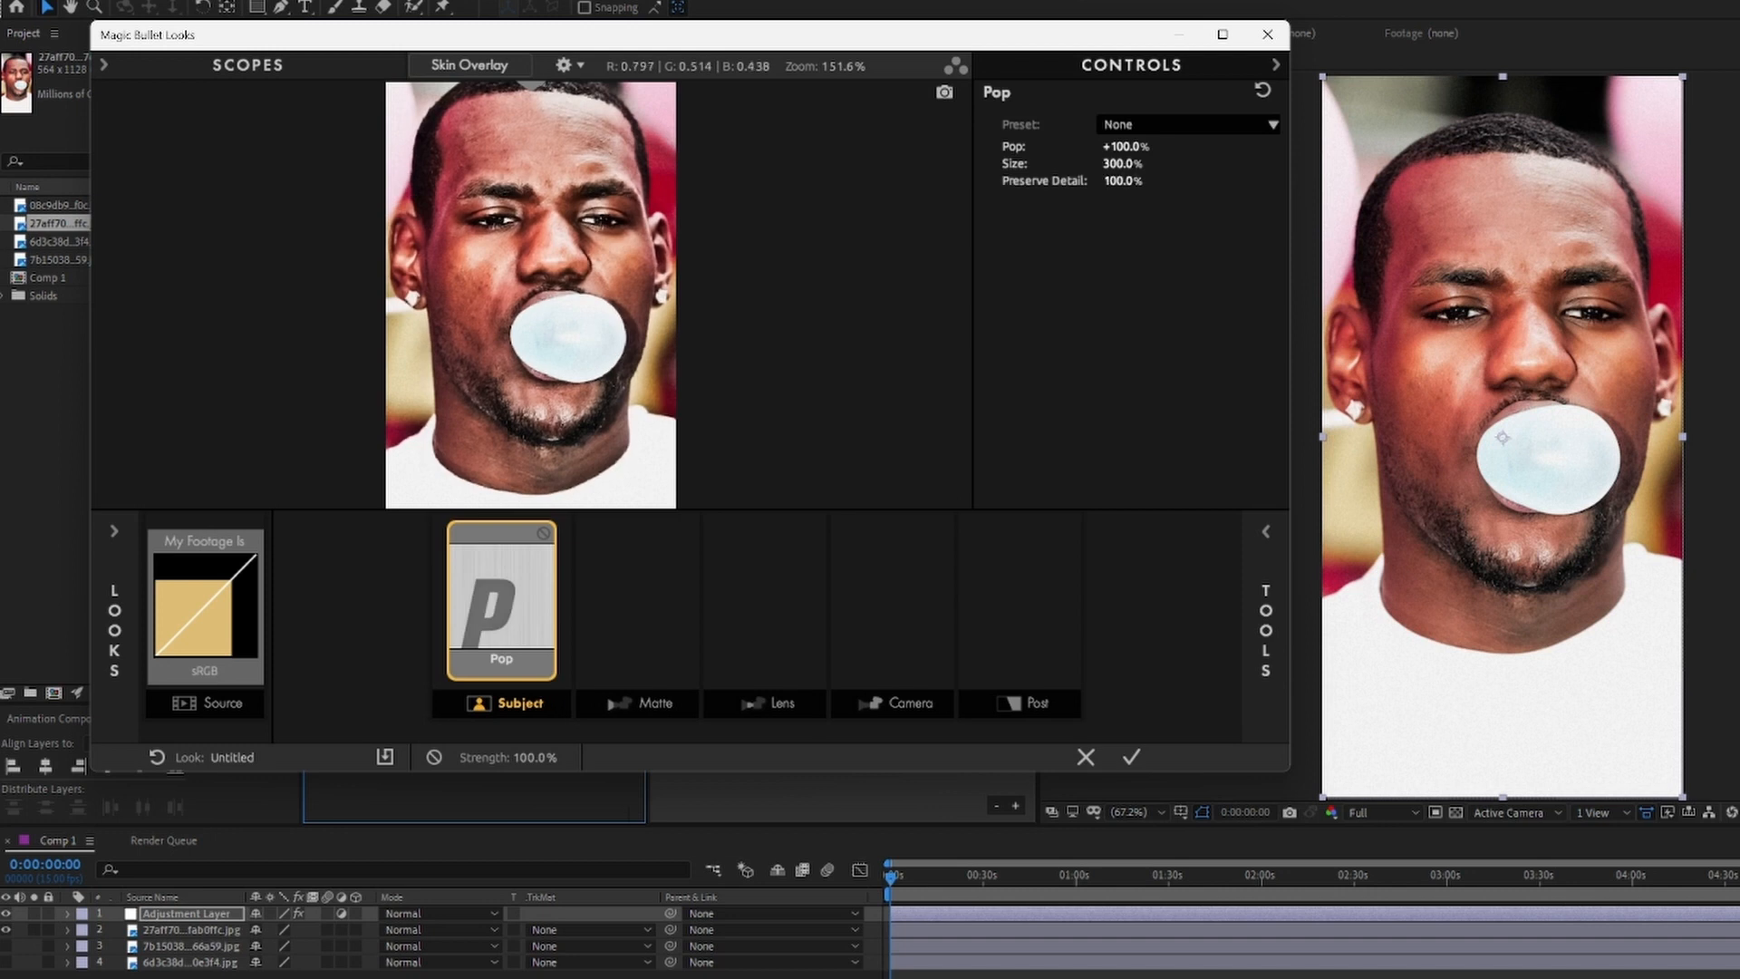
left_click_drag(490, 263, 490, 275)
scroll(530, 295, "down", 4)
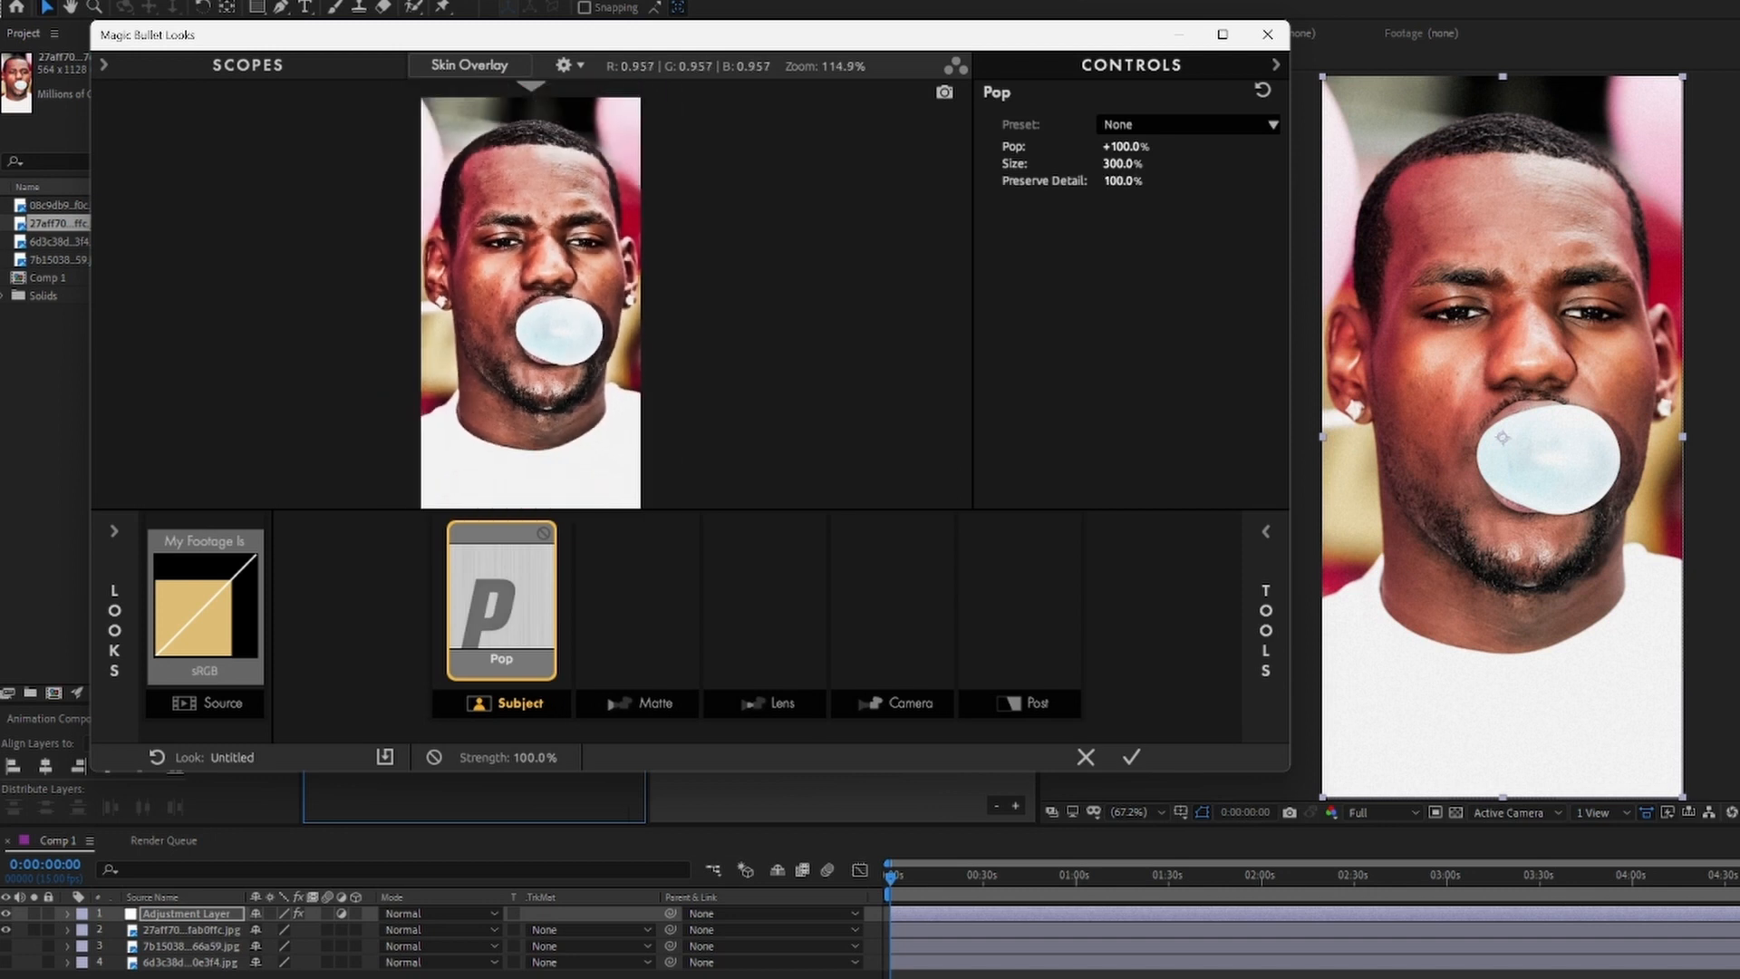
scroll(530, 294, "up", 2)
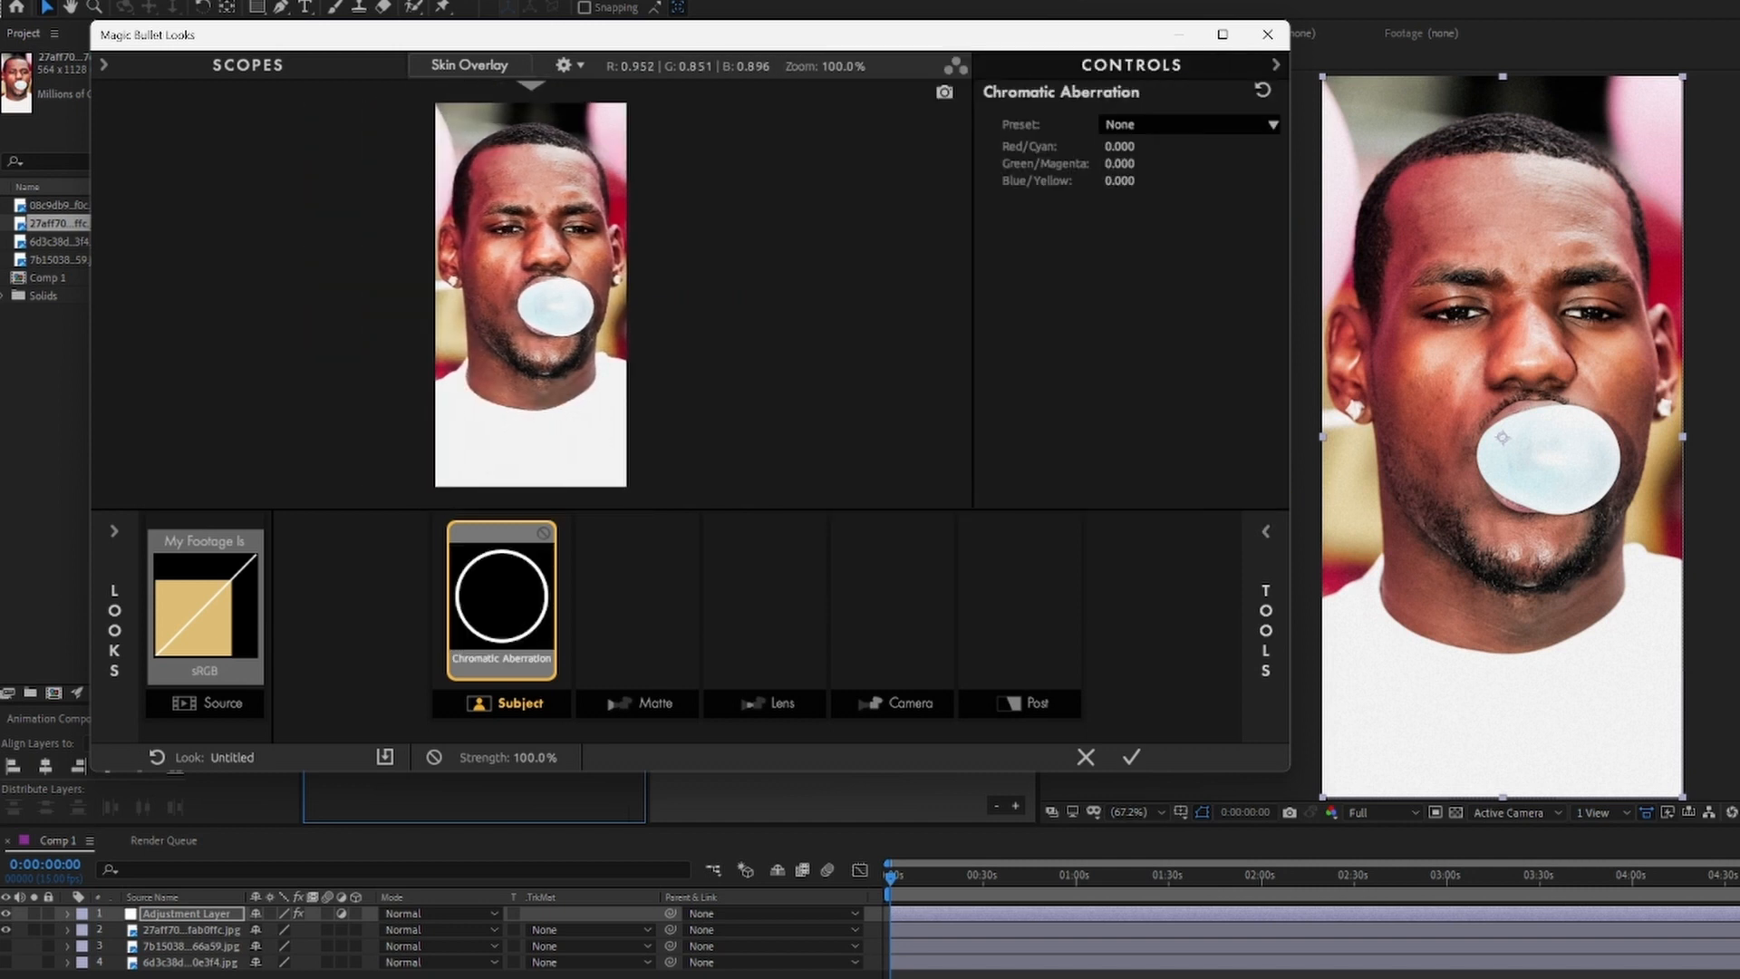
Shift Red/Cyan to a negative amount in Chromatic Aberration, and switch the LUT tool's look to Offspring
left_click_drag(1119, 147, 1078, 146)
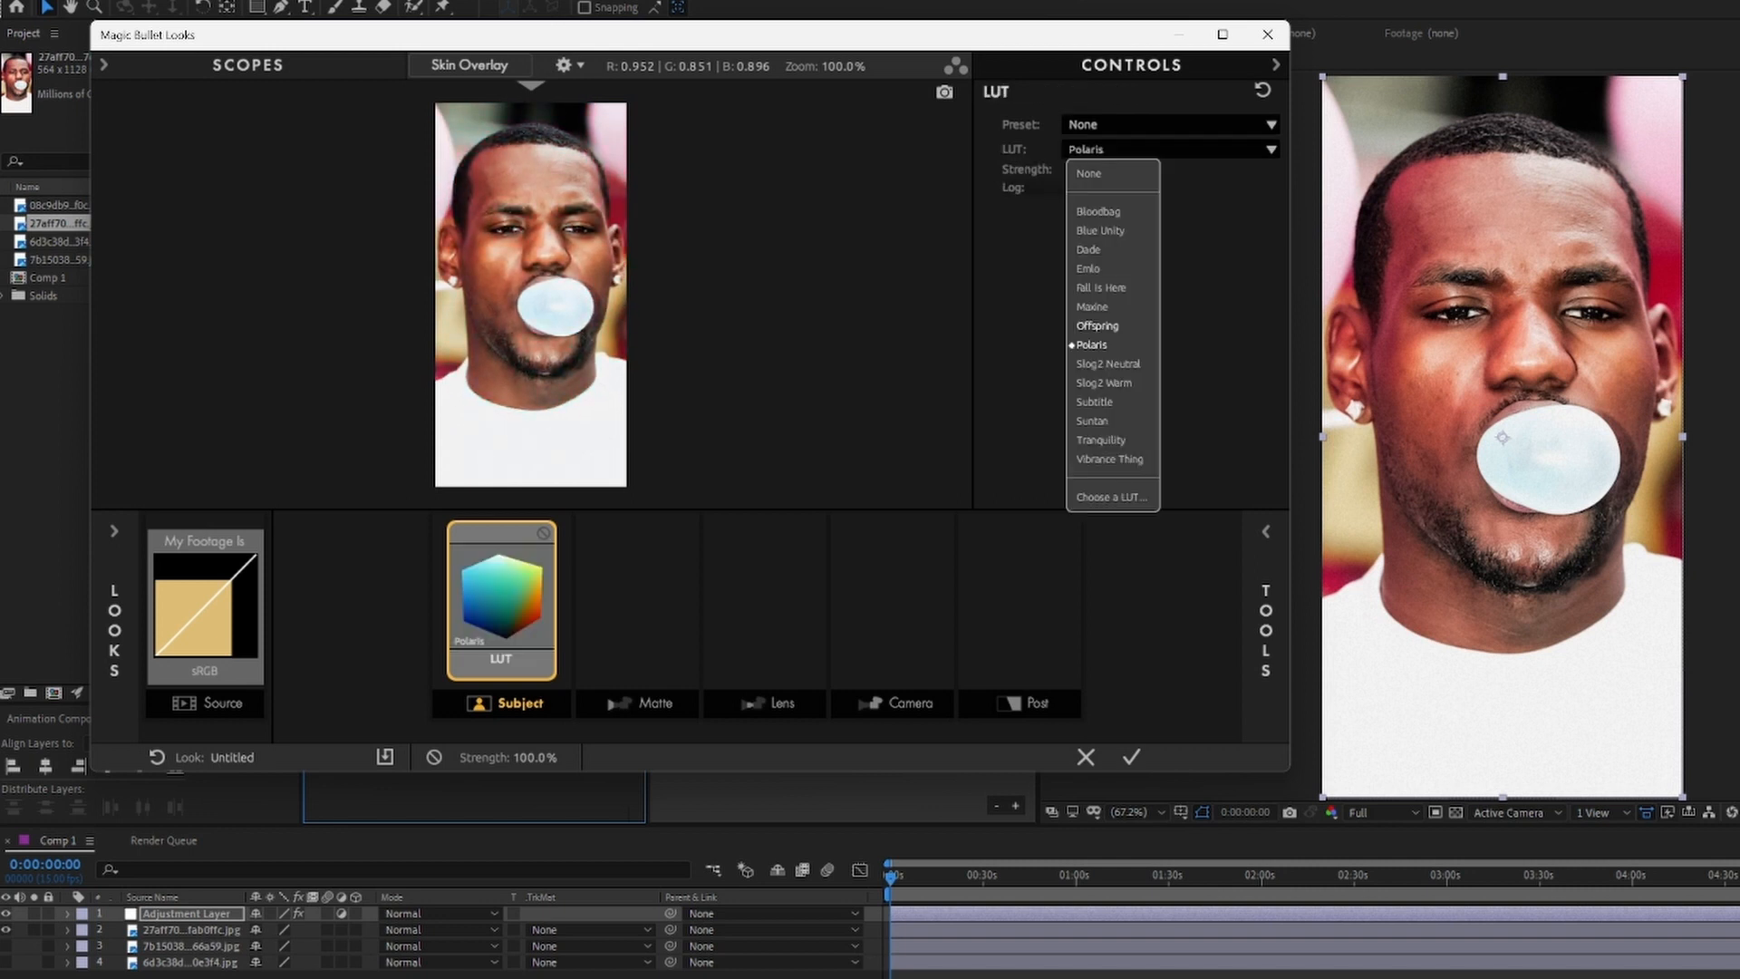
left_click(1097, 328)
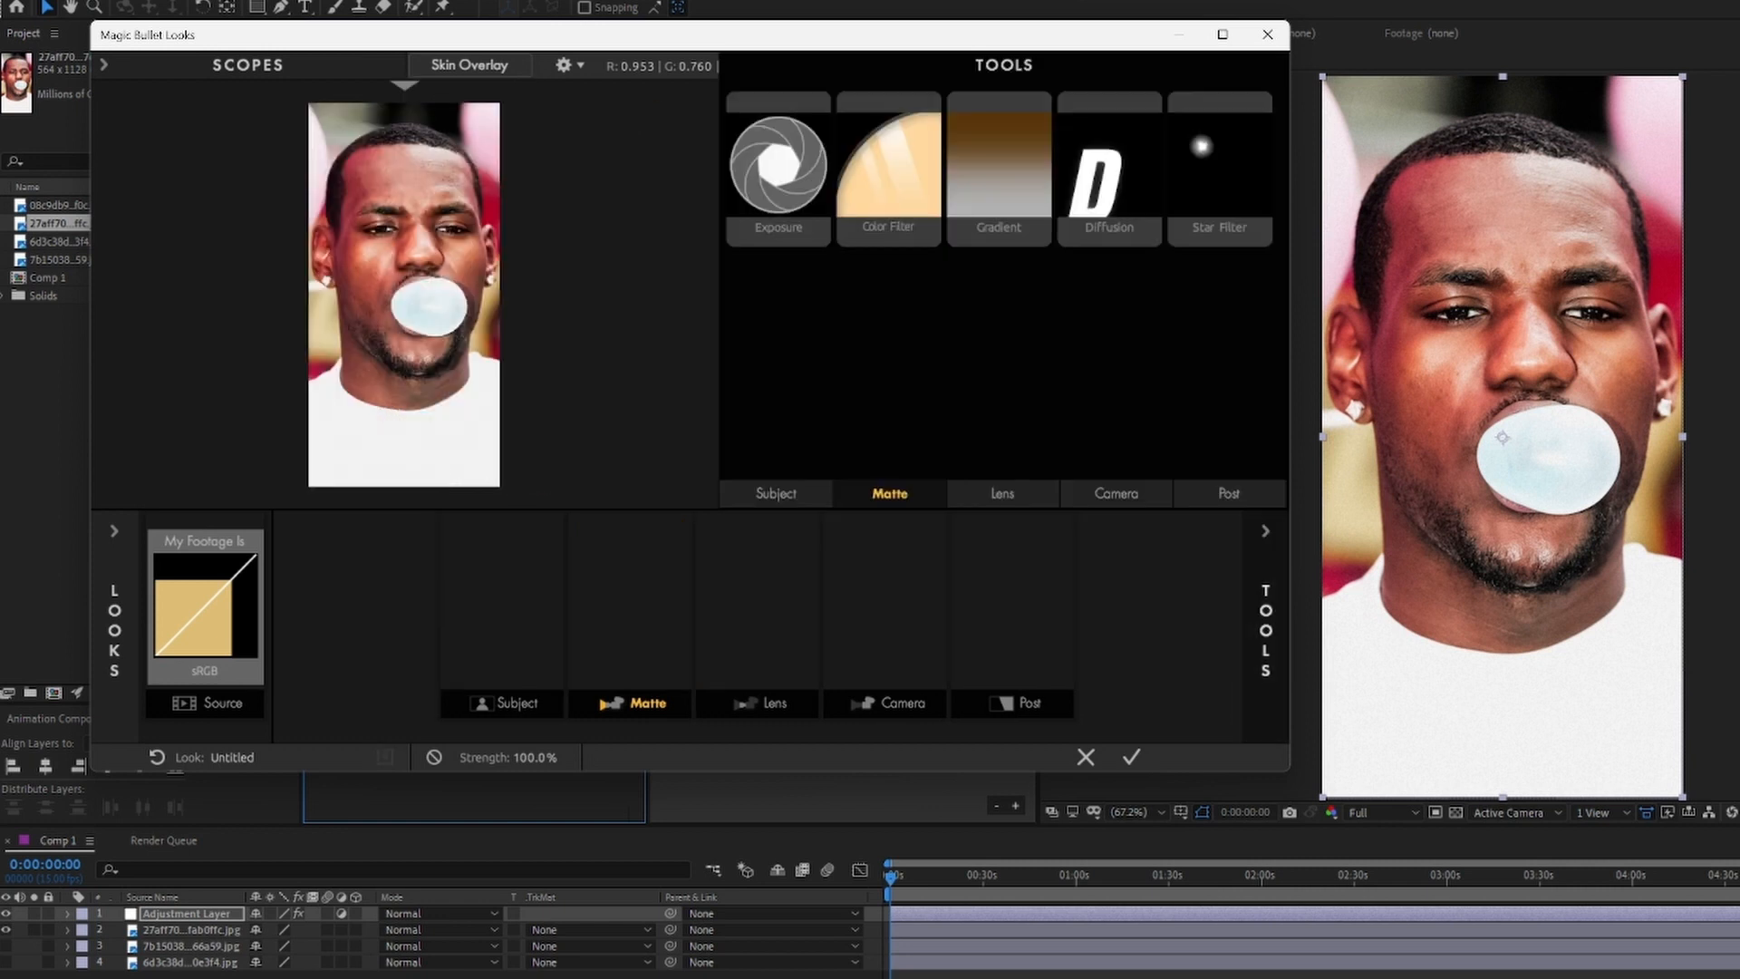
Add Diffusion to the Matte stage, set its glow to 70.80%, and shift its colour away from neutral
double_click(1109, 170)
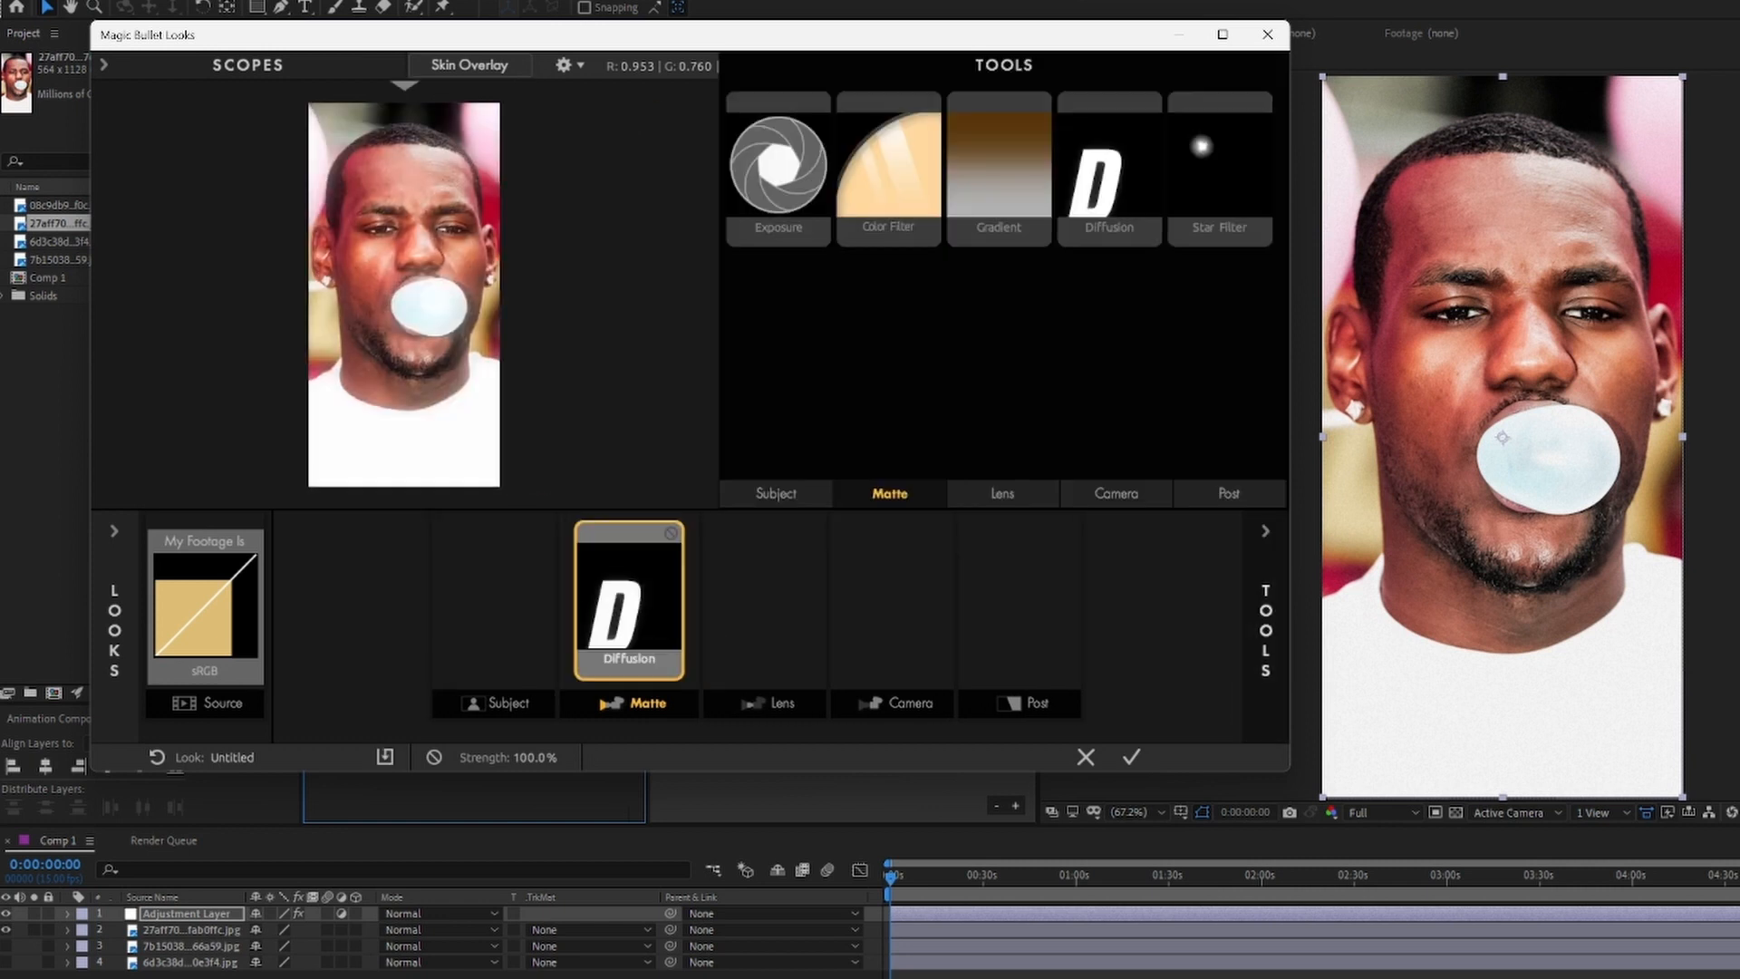
left_click(1266, 629)
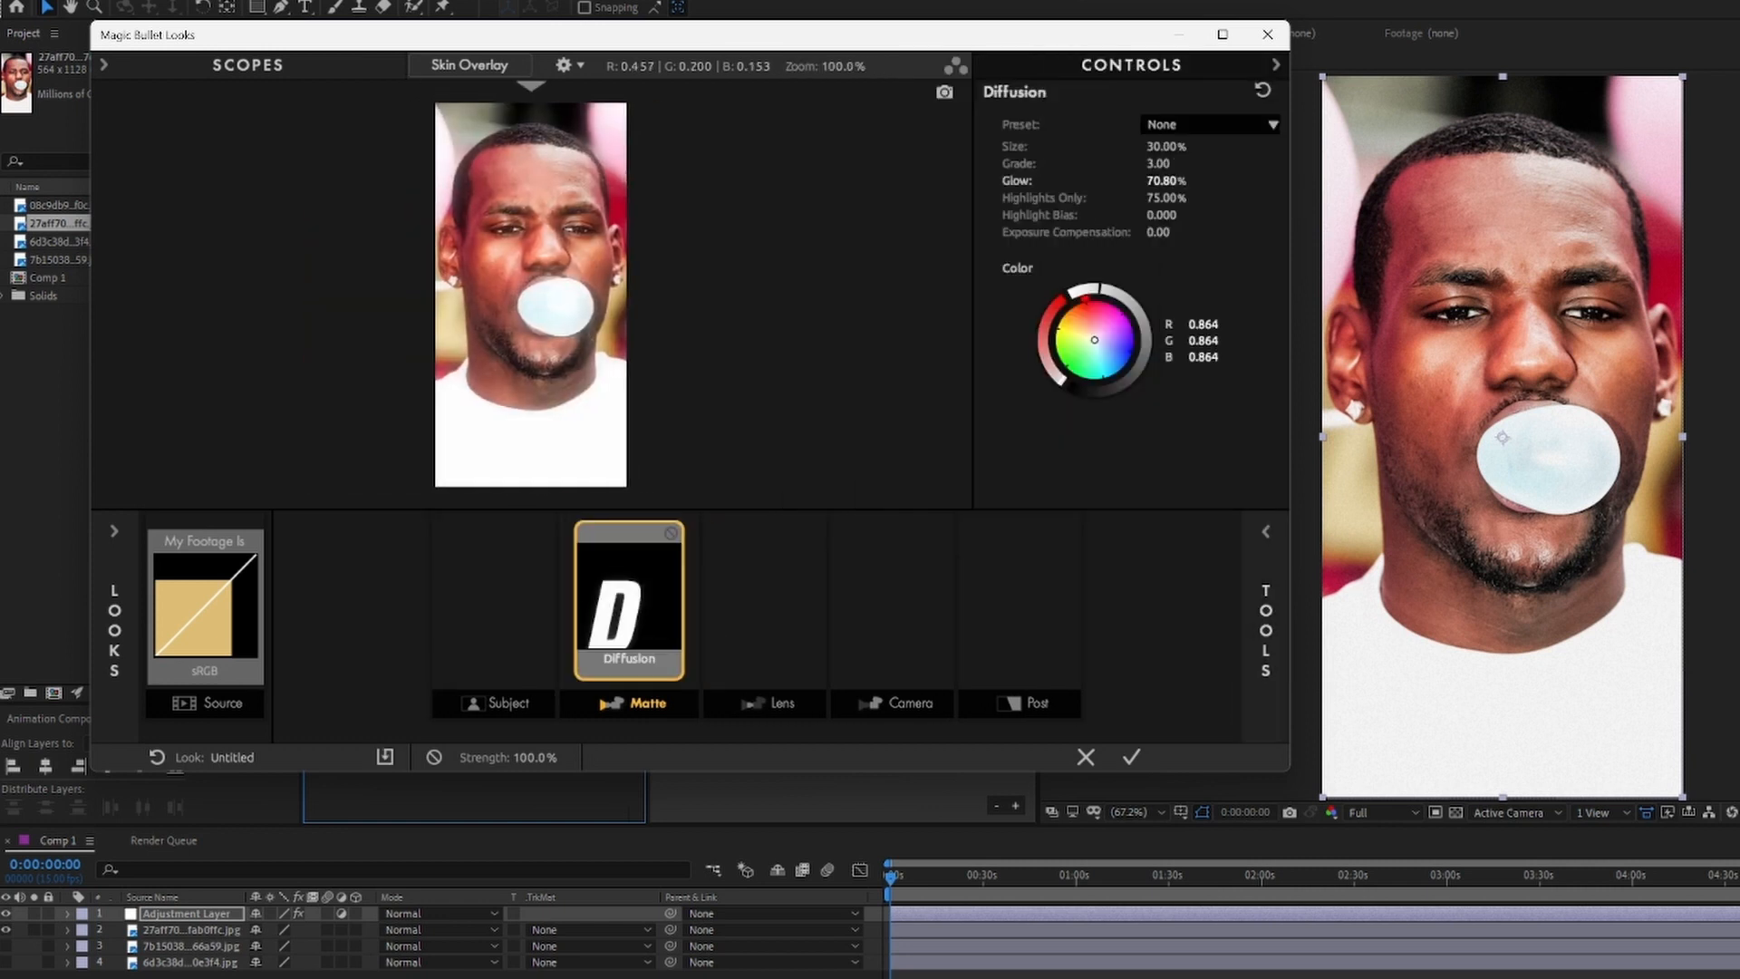
mouse_move(1095, 340)
left_mouse_down()
mouse_move(1087, 306)
mouse_move(1119, 315)
mouse_move(1128, 344)
left_mouse_up()
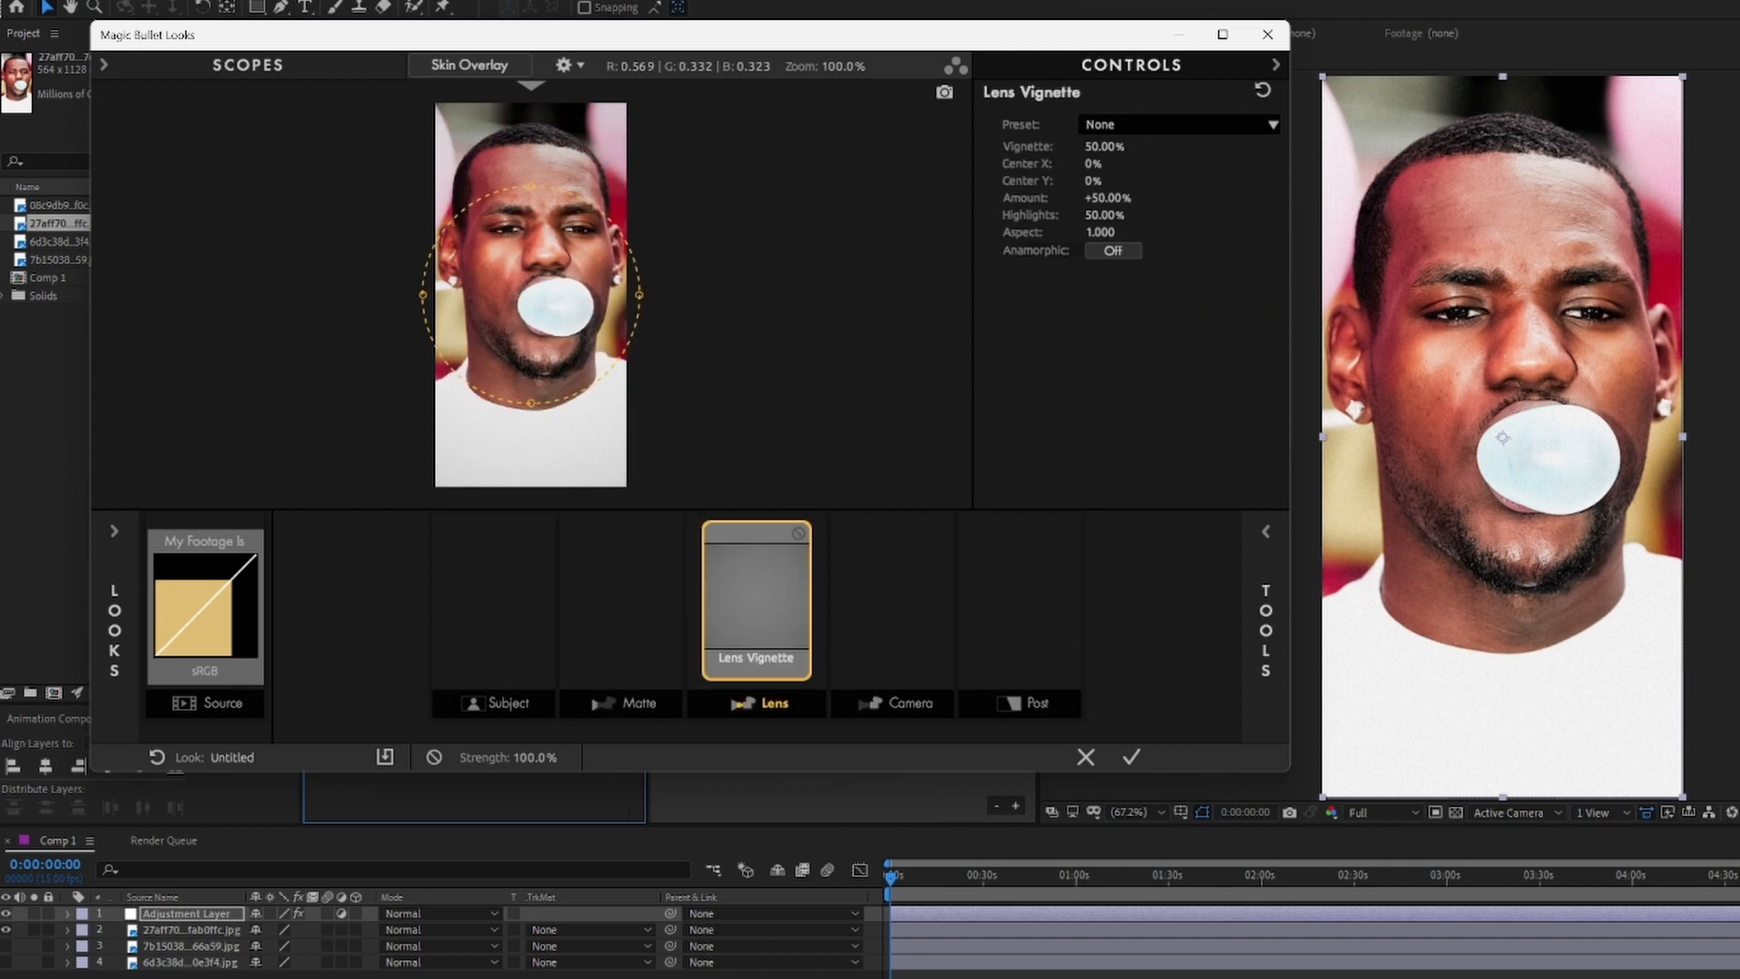
Increase the Lens Vignette amount on the Lens stage, and vary the distortion in the Lens Distortion tool
left_click_drag(1104, 146, 1191, 146)
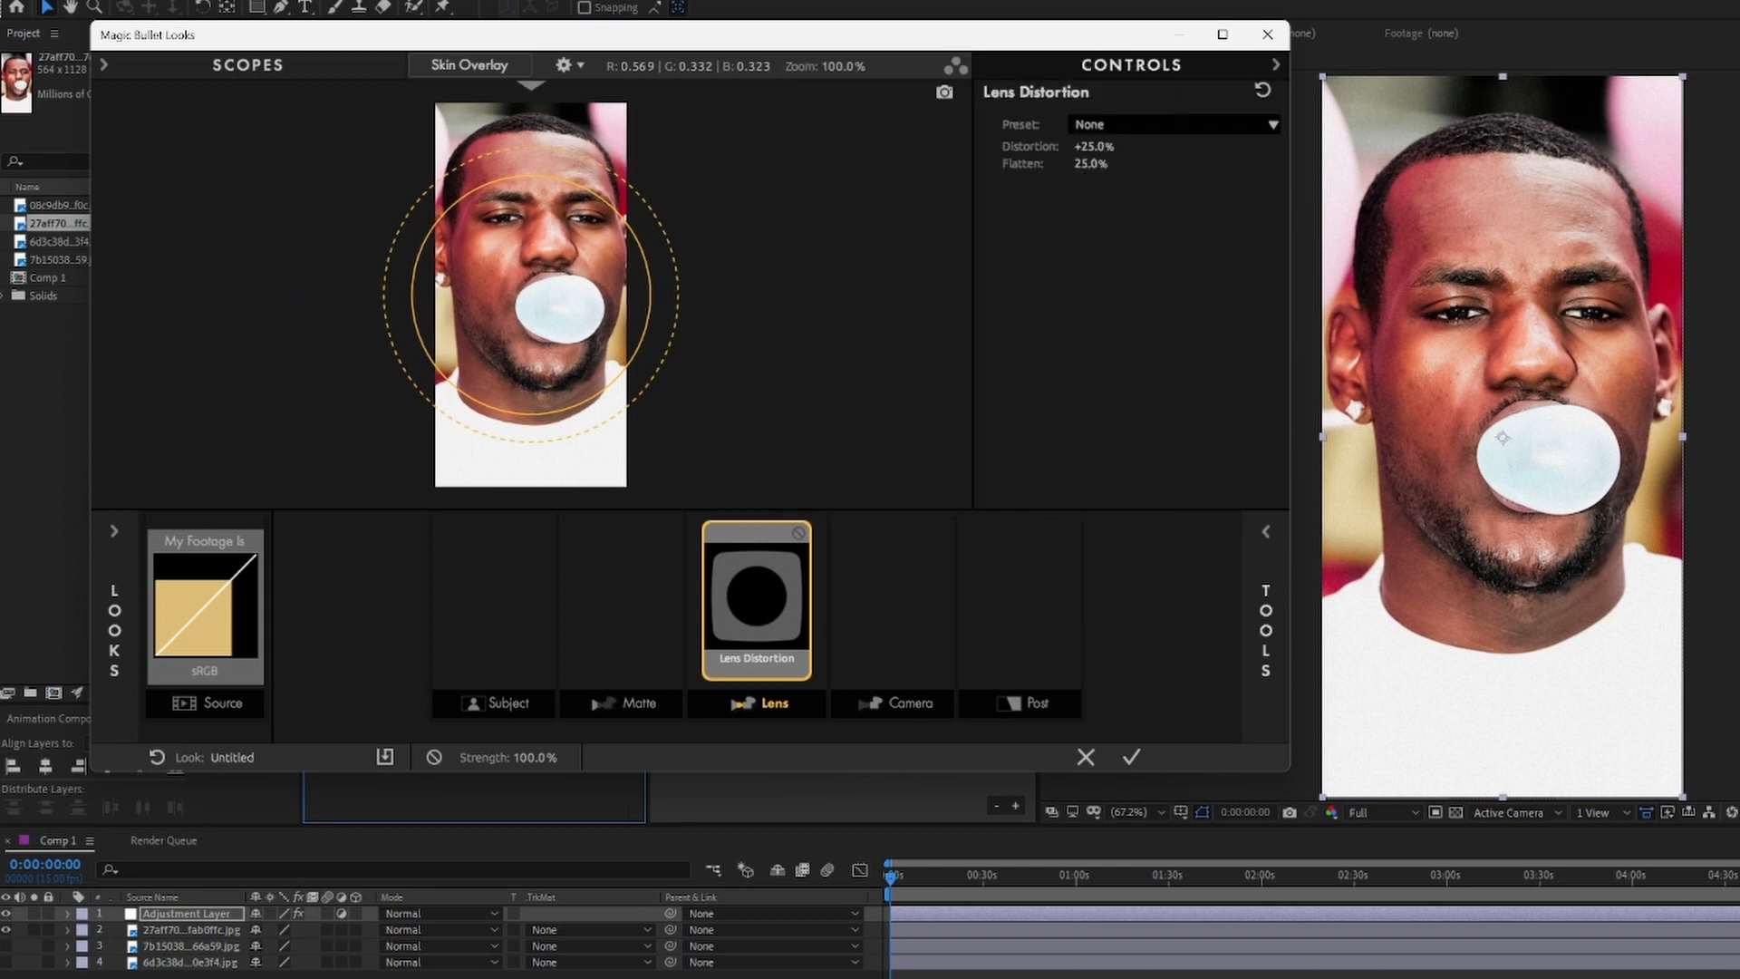
mouse_move(1094, 146)
left_mouse_down()
mouse_move(1038, 146)
mouse_move(1097, 164)
left_mouse_up()
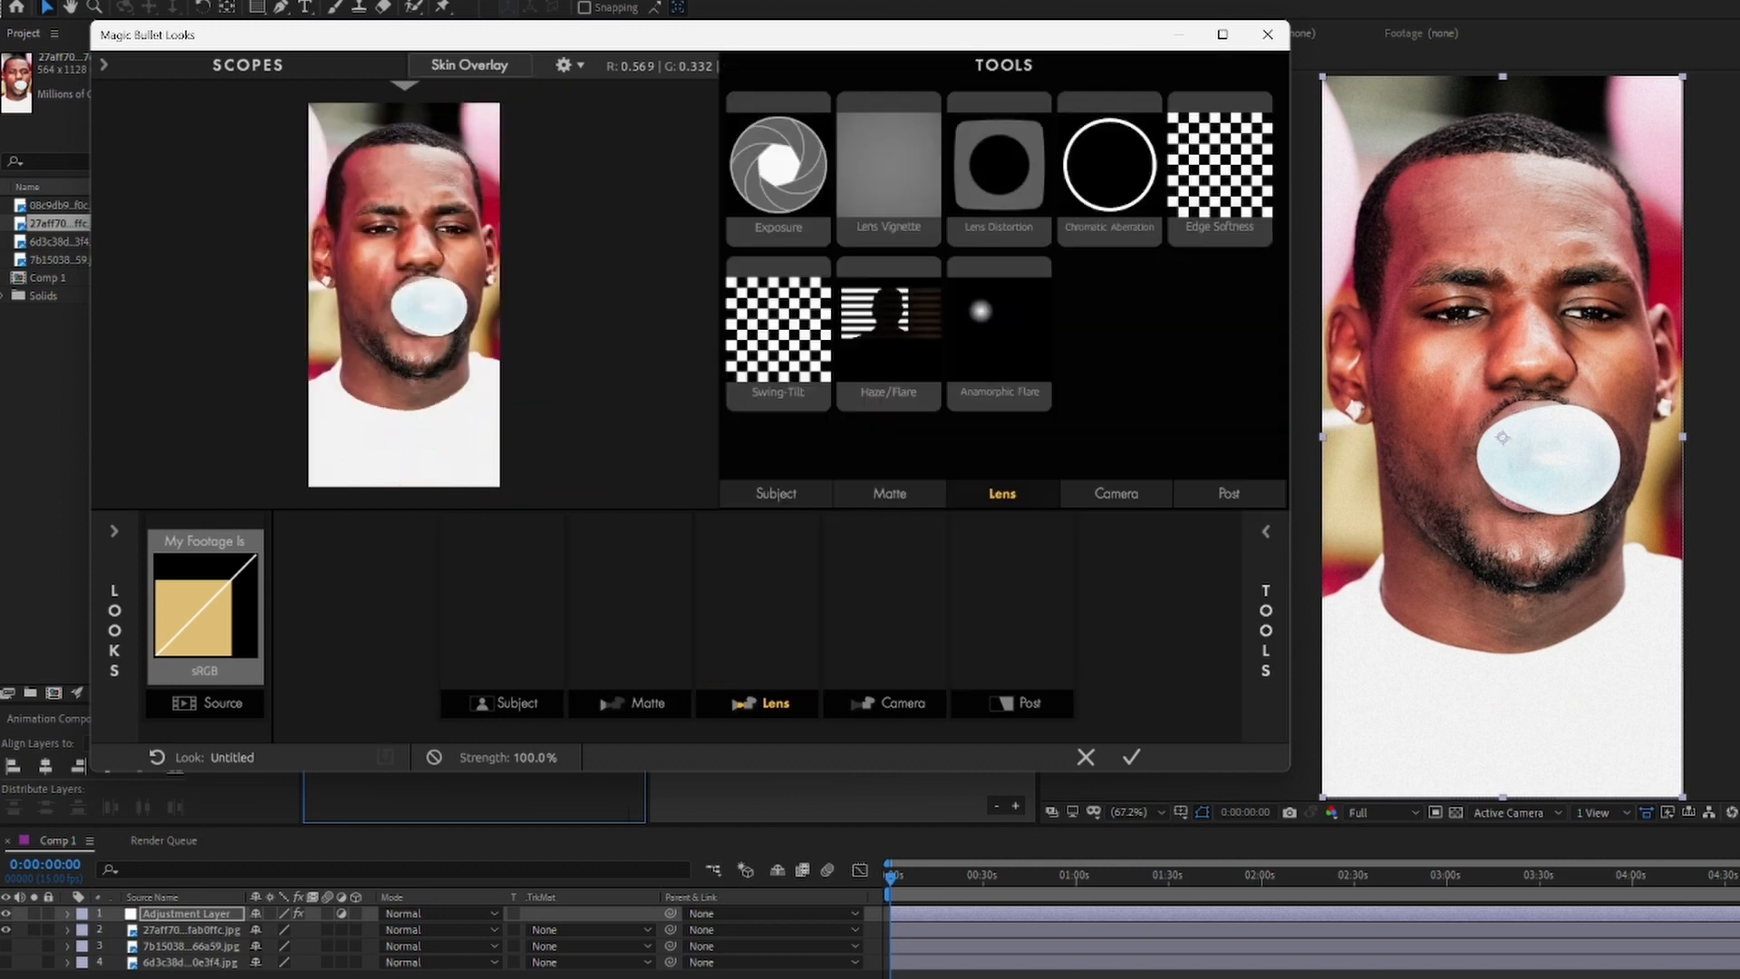
Try Edge Softness on the Lens stage with an adjusted setting, and Swing-Tilt with its focus area moved up the face
double_click(1220, 165)
left_click_drag(1085, 146, 1088, 146)
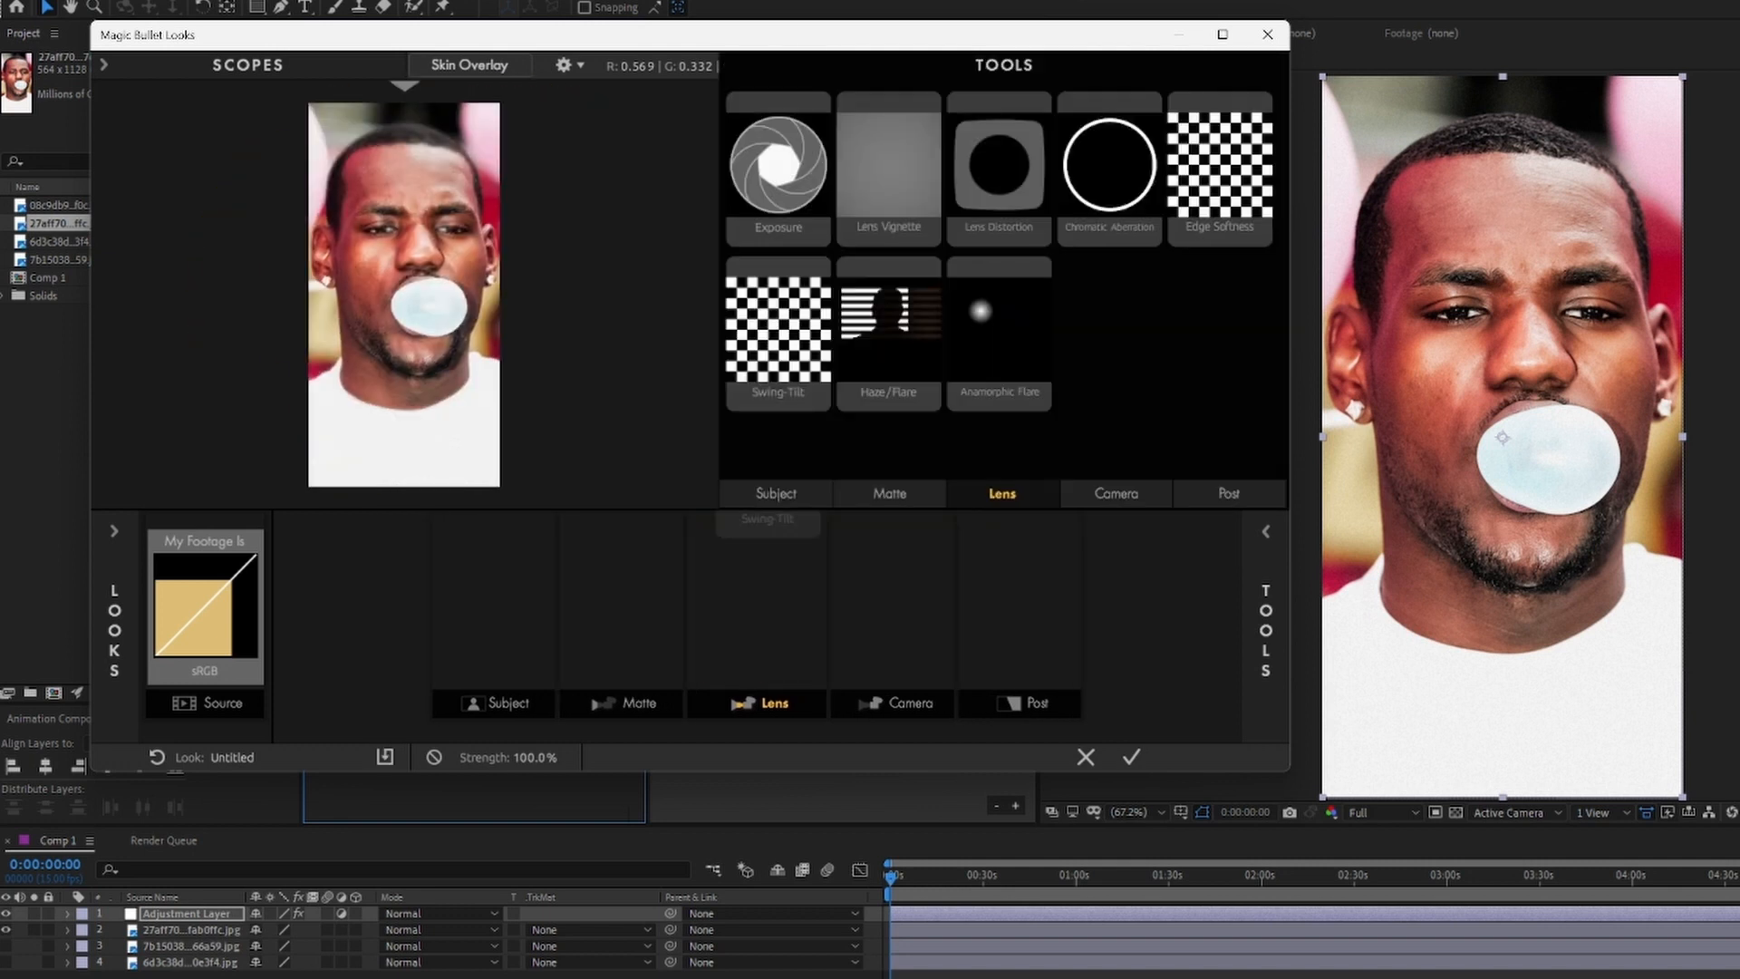
double_click(789, 311)
left_click_drag(507, 272, 514, 211)
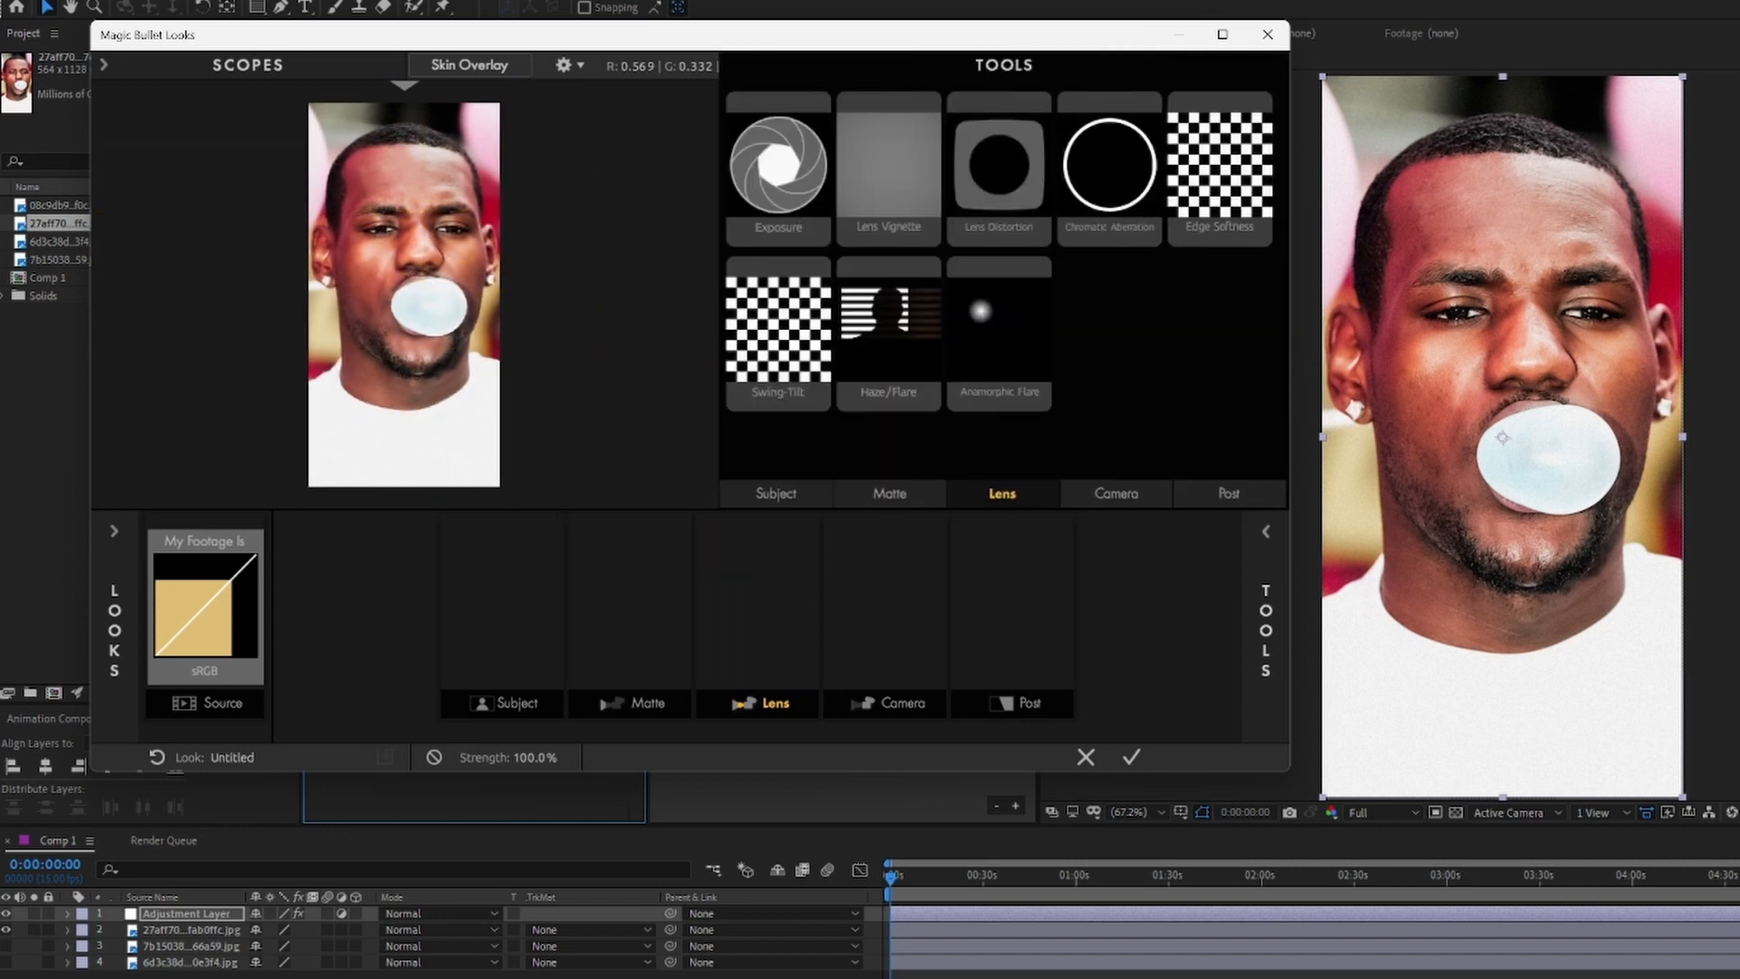
Try Haze/Flare on the Lens stage, and give Anamorphic Flare a red colour and a smaller size
double_click(889, 335)
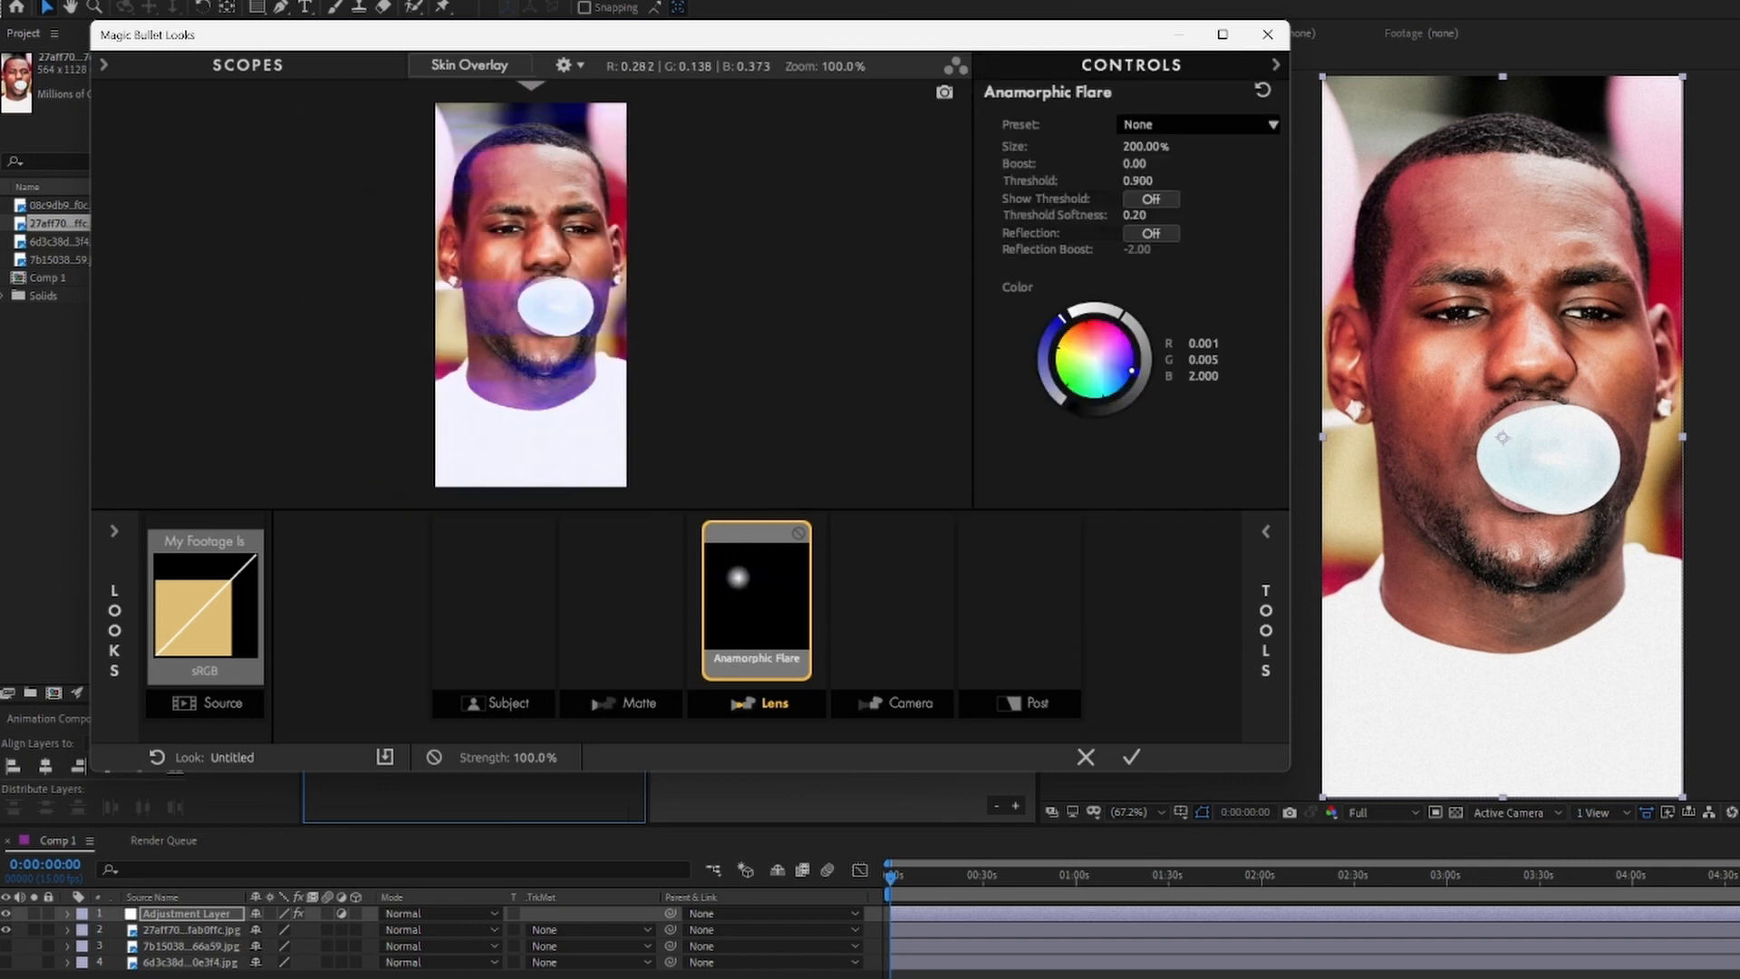
left_click_drag(1131, 370, 1097, 324)
left_click_drag(1146, 147, 1043, 147)
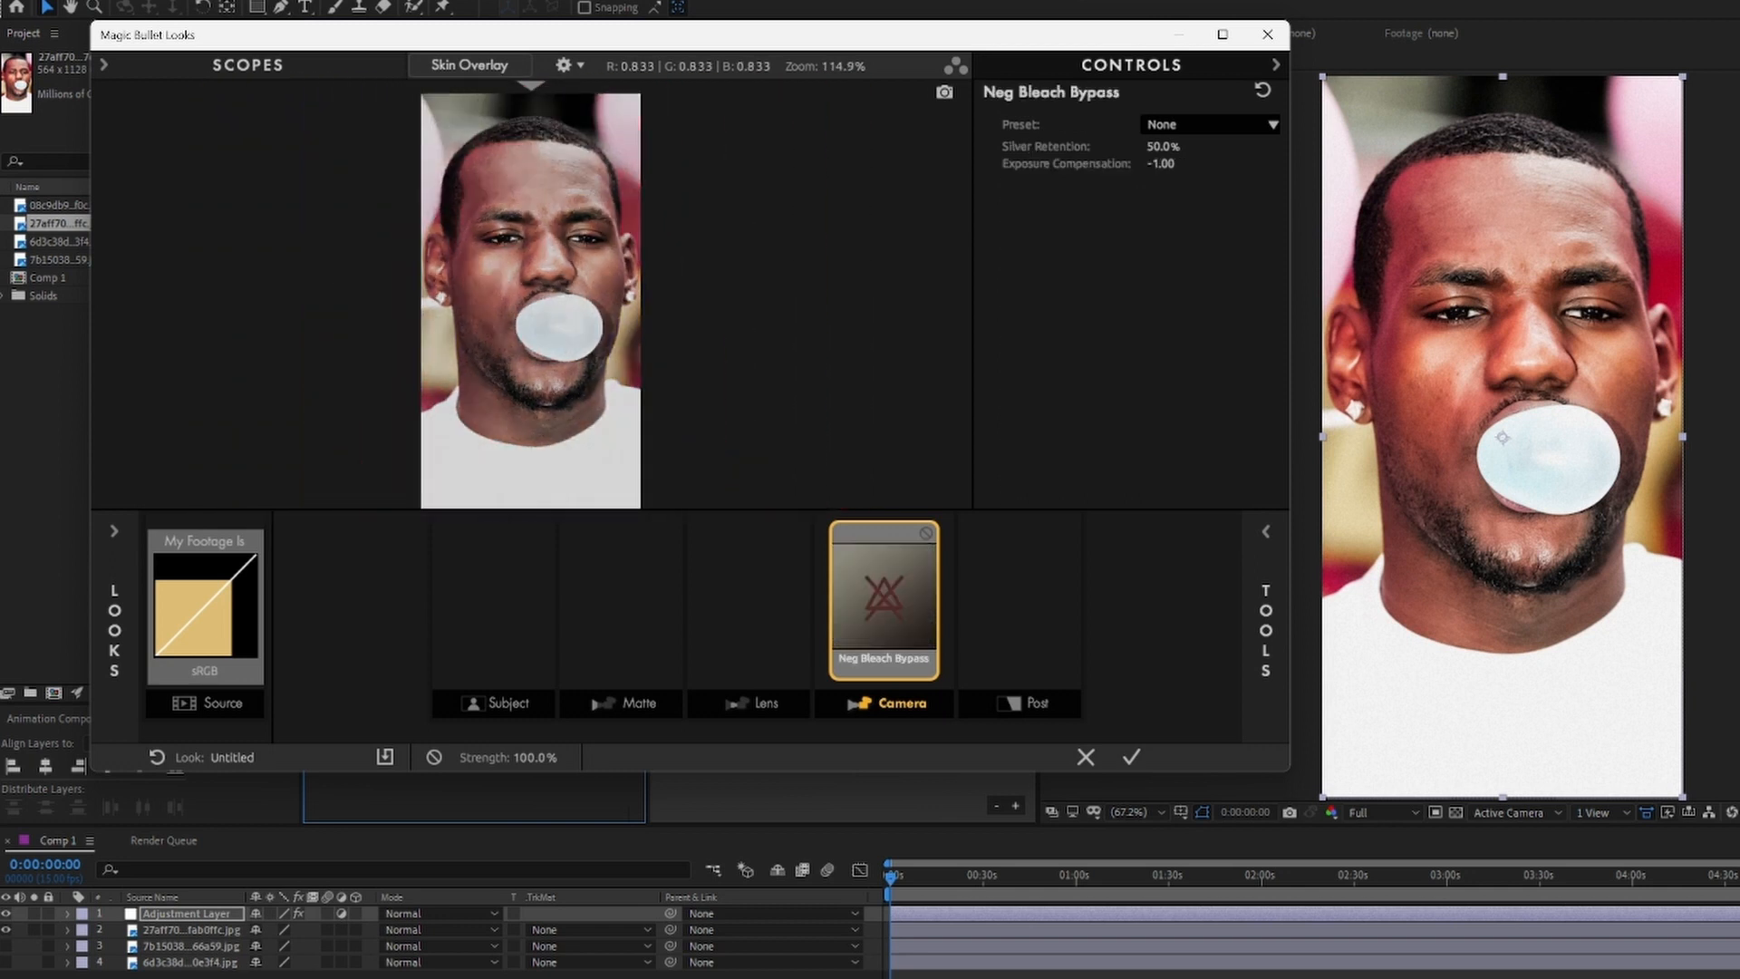
Lower the silver retention in Neg Bleach Bypass on the Camera stage, and open the film stock choices of Film Negative
mouse_move(1163, 147)
left_mouse_down()
mouse_move(1092, 147)
mouse_move(1151, 147)
left_mouse_up()
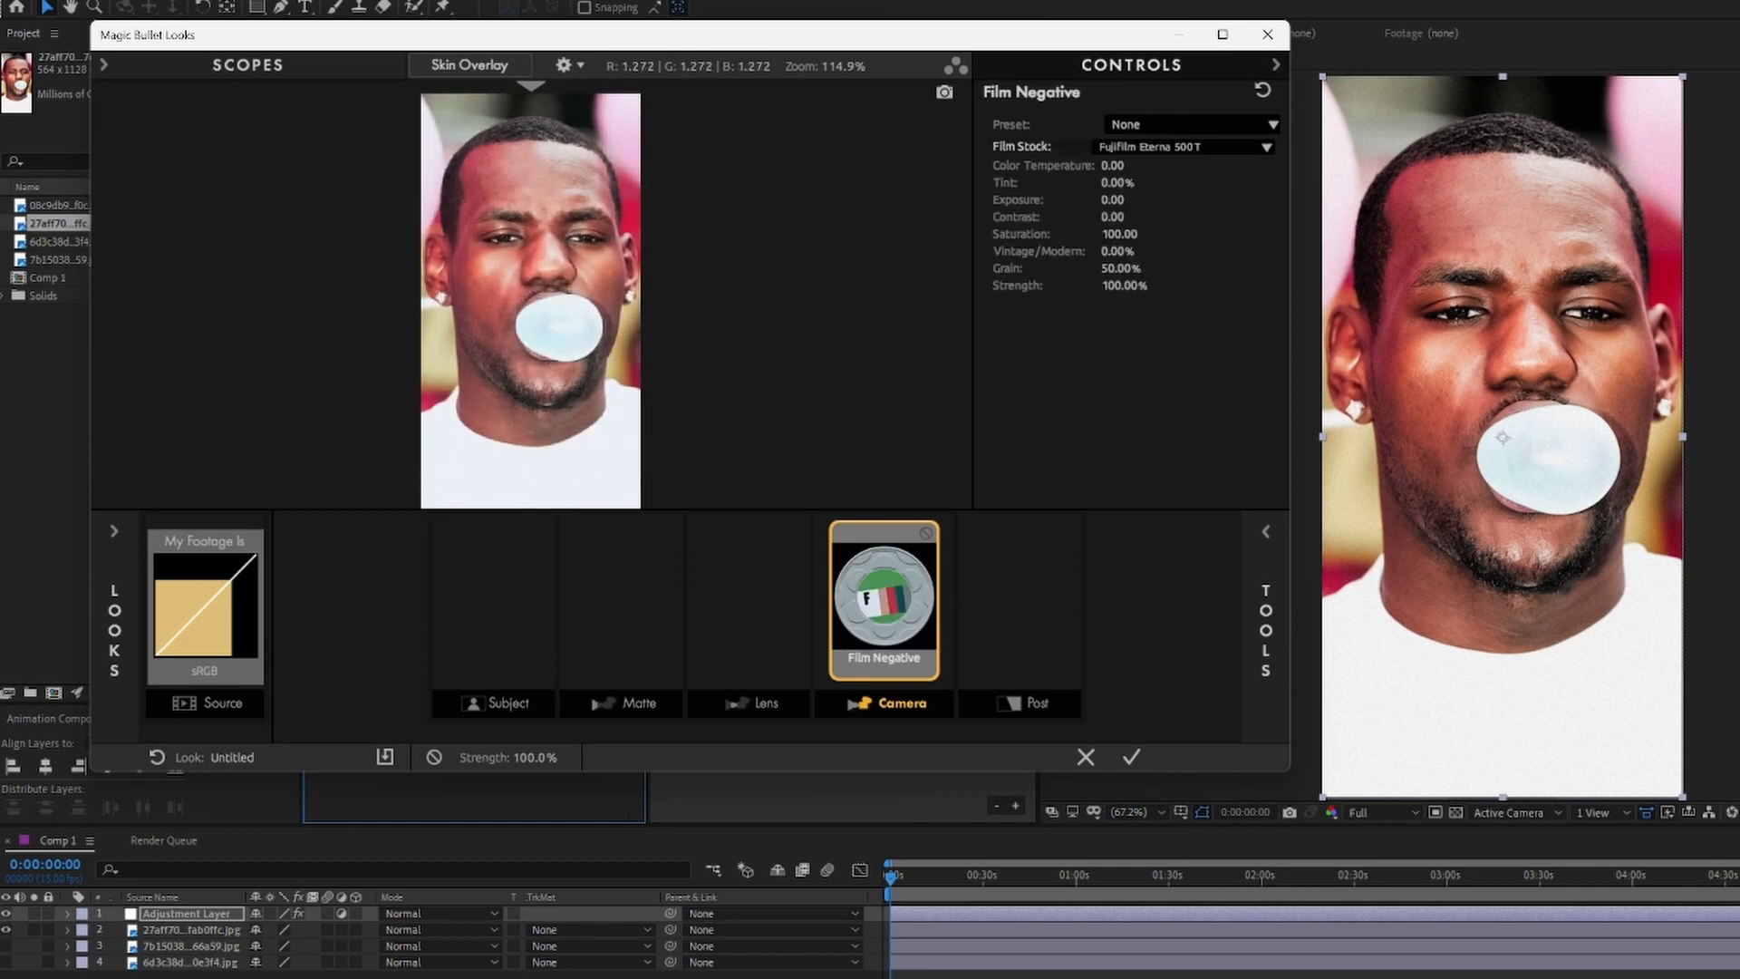
scroll(531, 299, "up", 3)
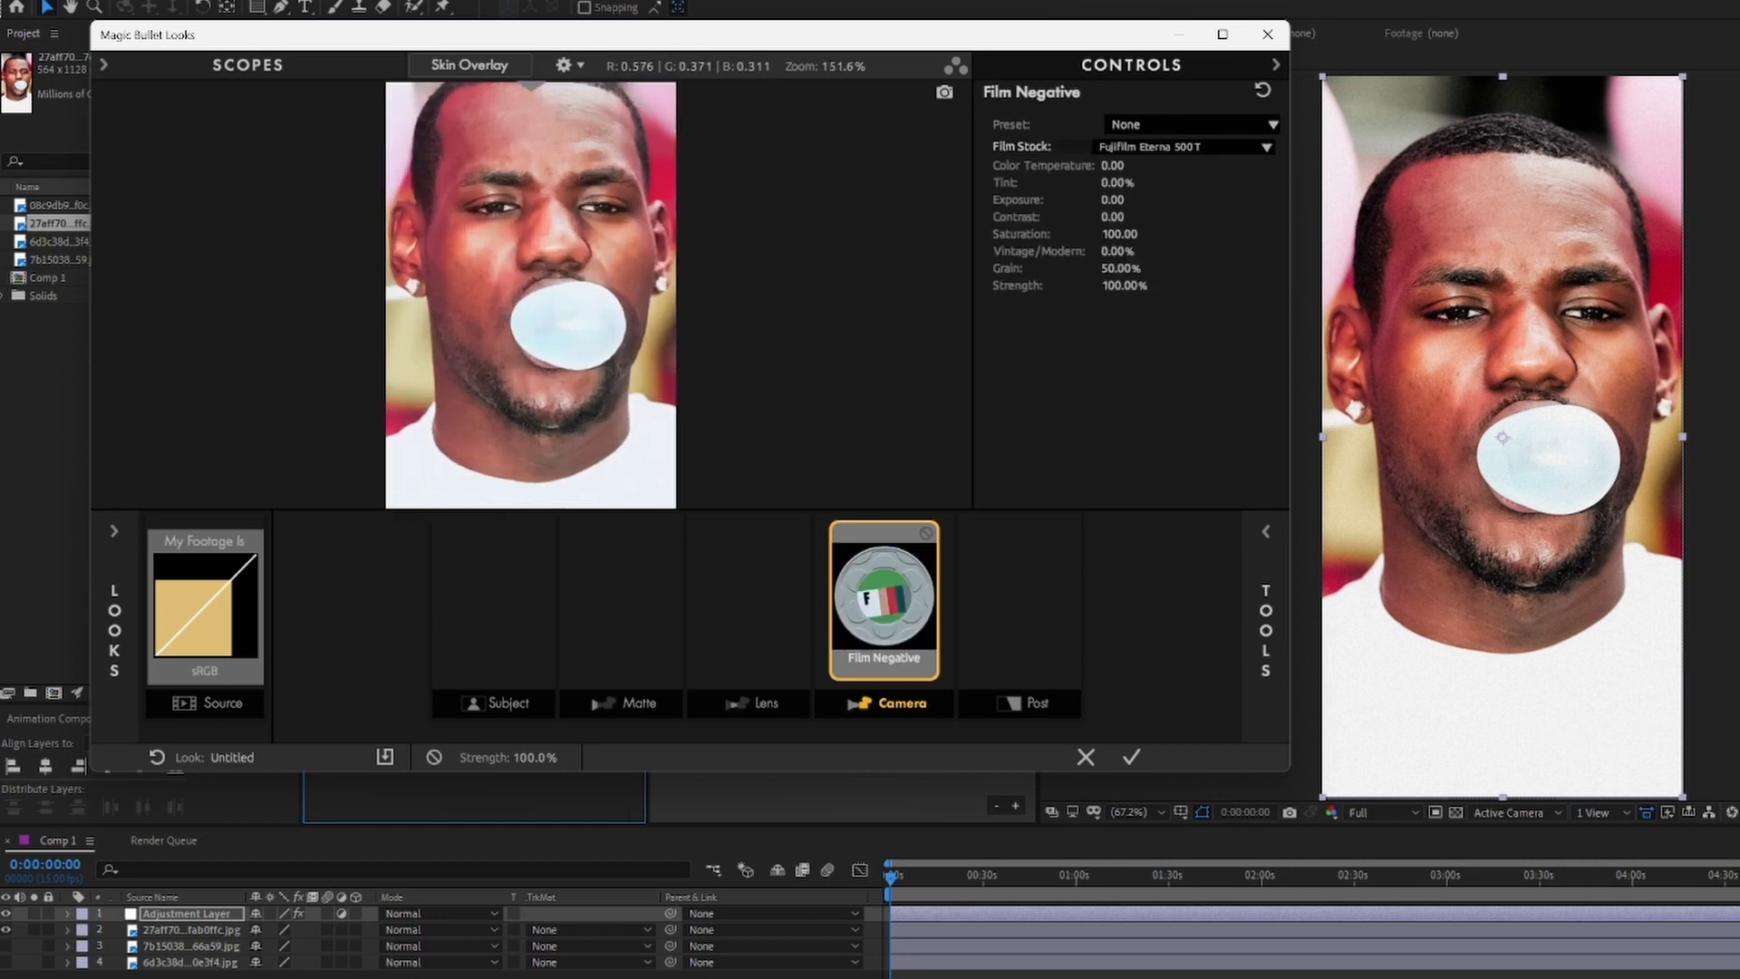
left_click(1183, 147)
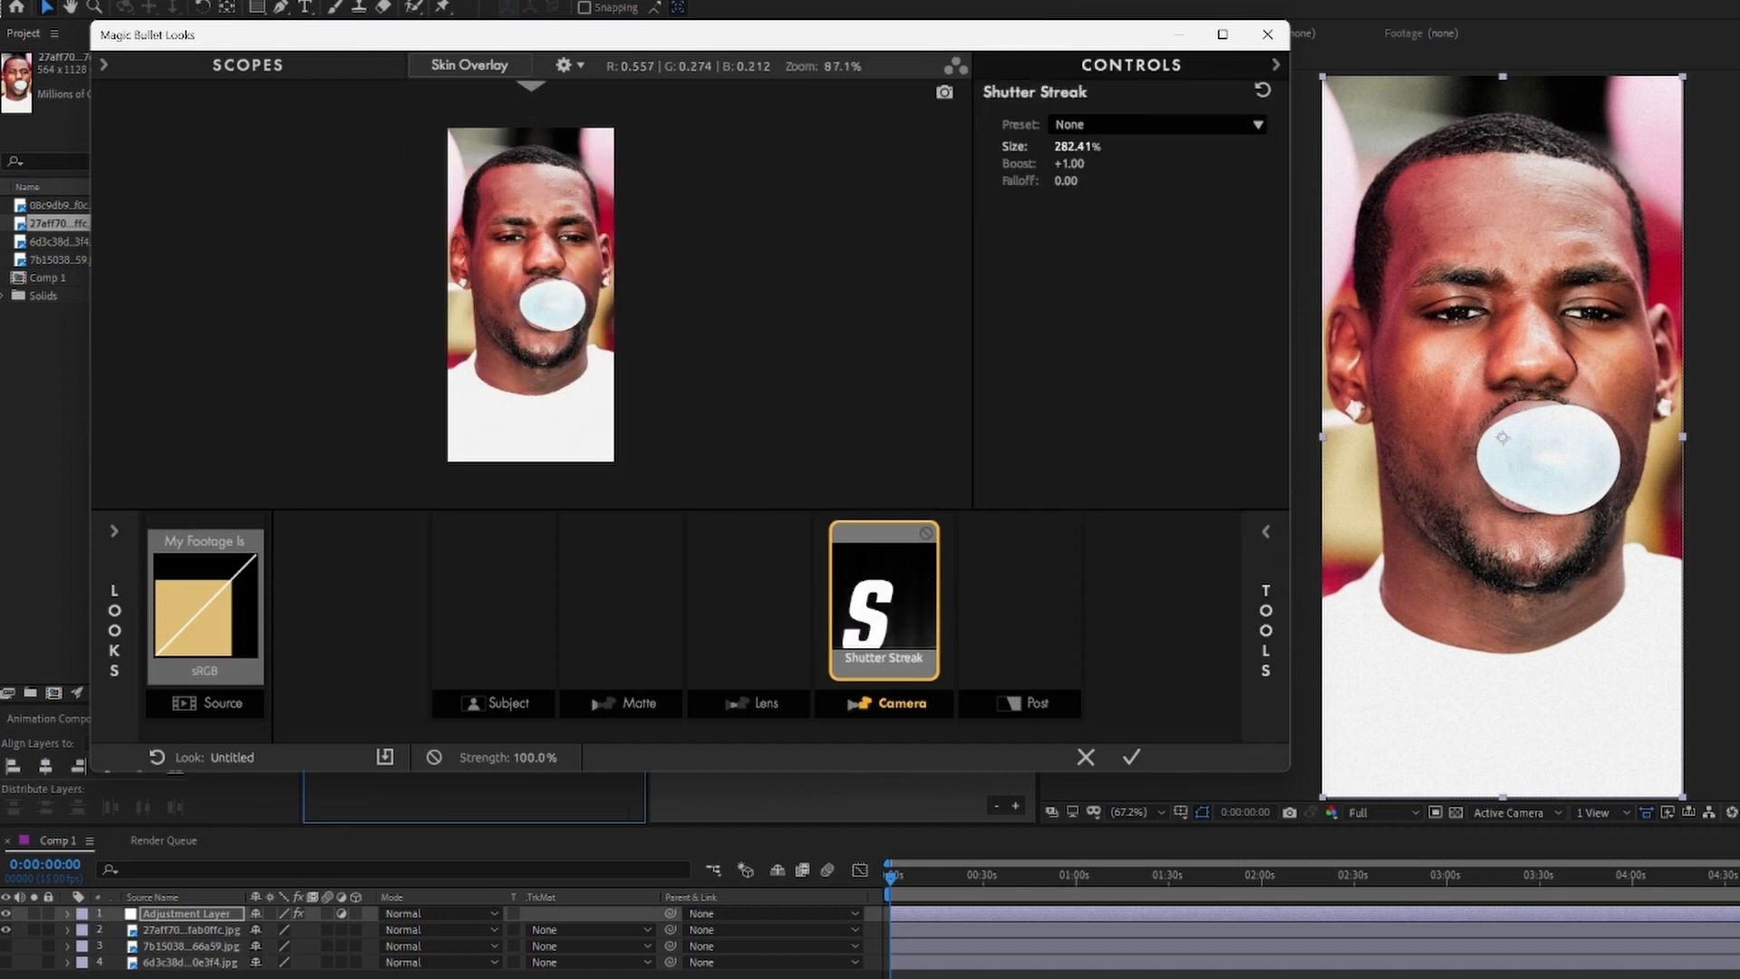
Set the Shutter Streak boost to +6.90 and raise its falloff
mouse_move(1069, 164)
left_mouse_down()
mouse_move(1142, 164)
mouse_move(1015, 164)
mouse_move(1111, 164)
left_mouse_up()
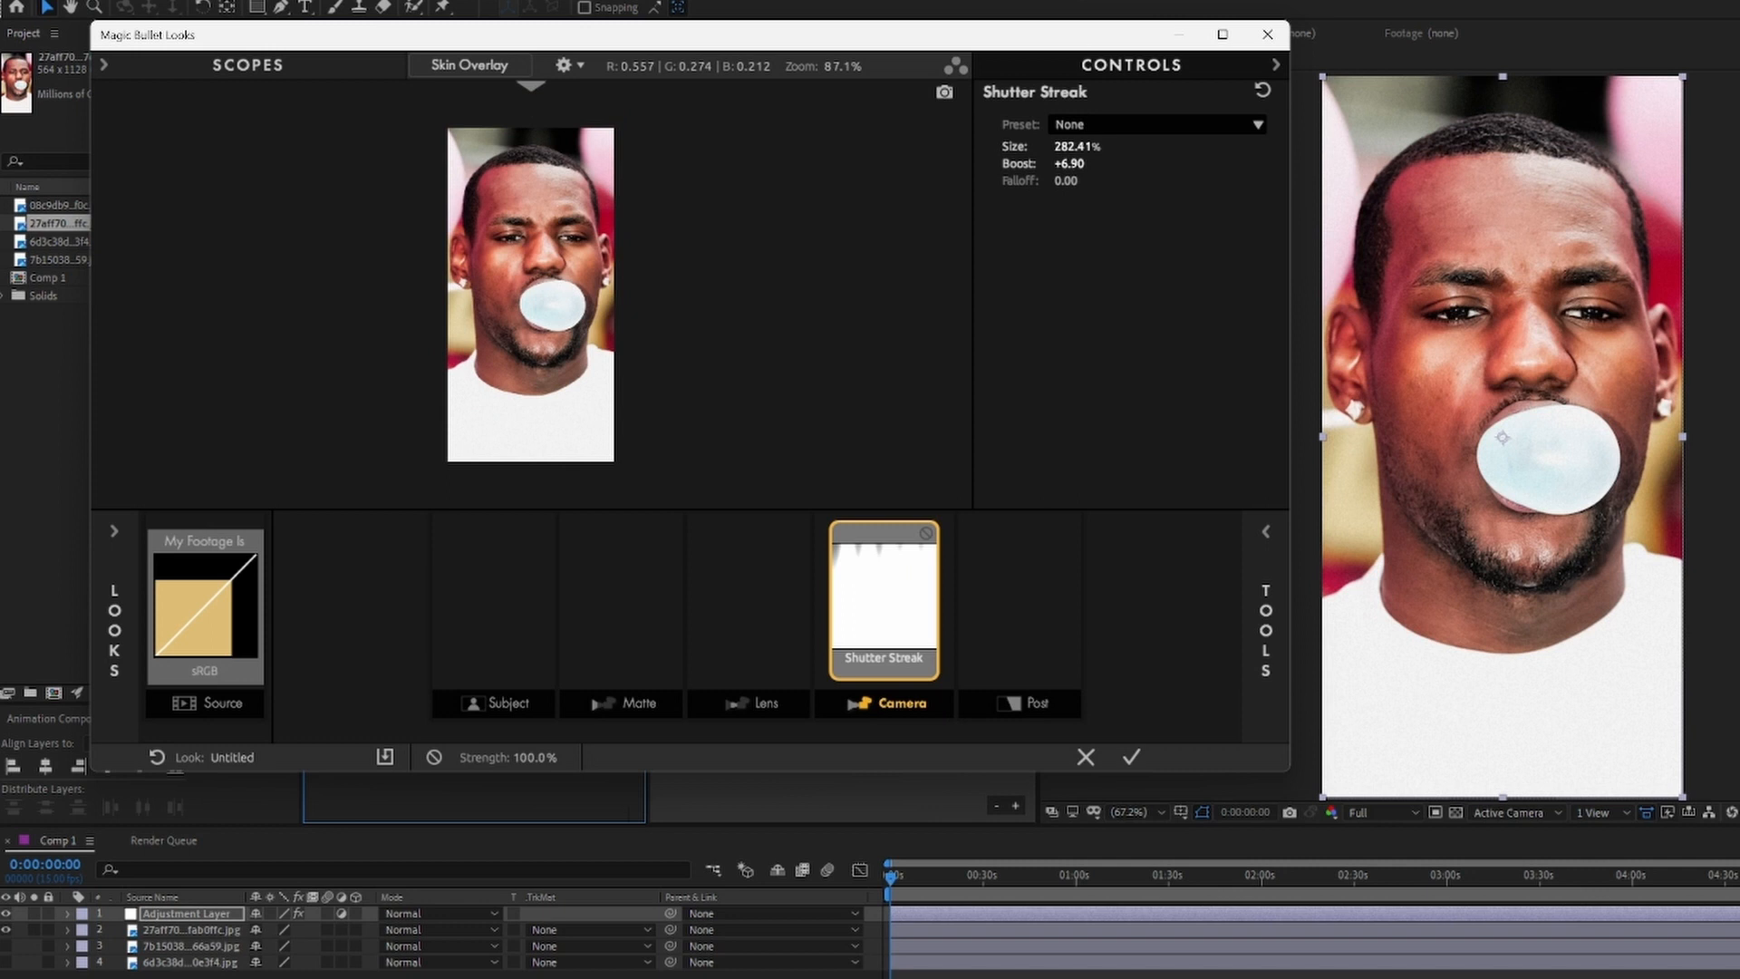
left_click_drag(1068, 182, 1142, 181)
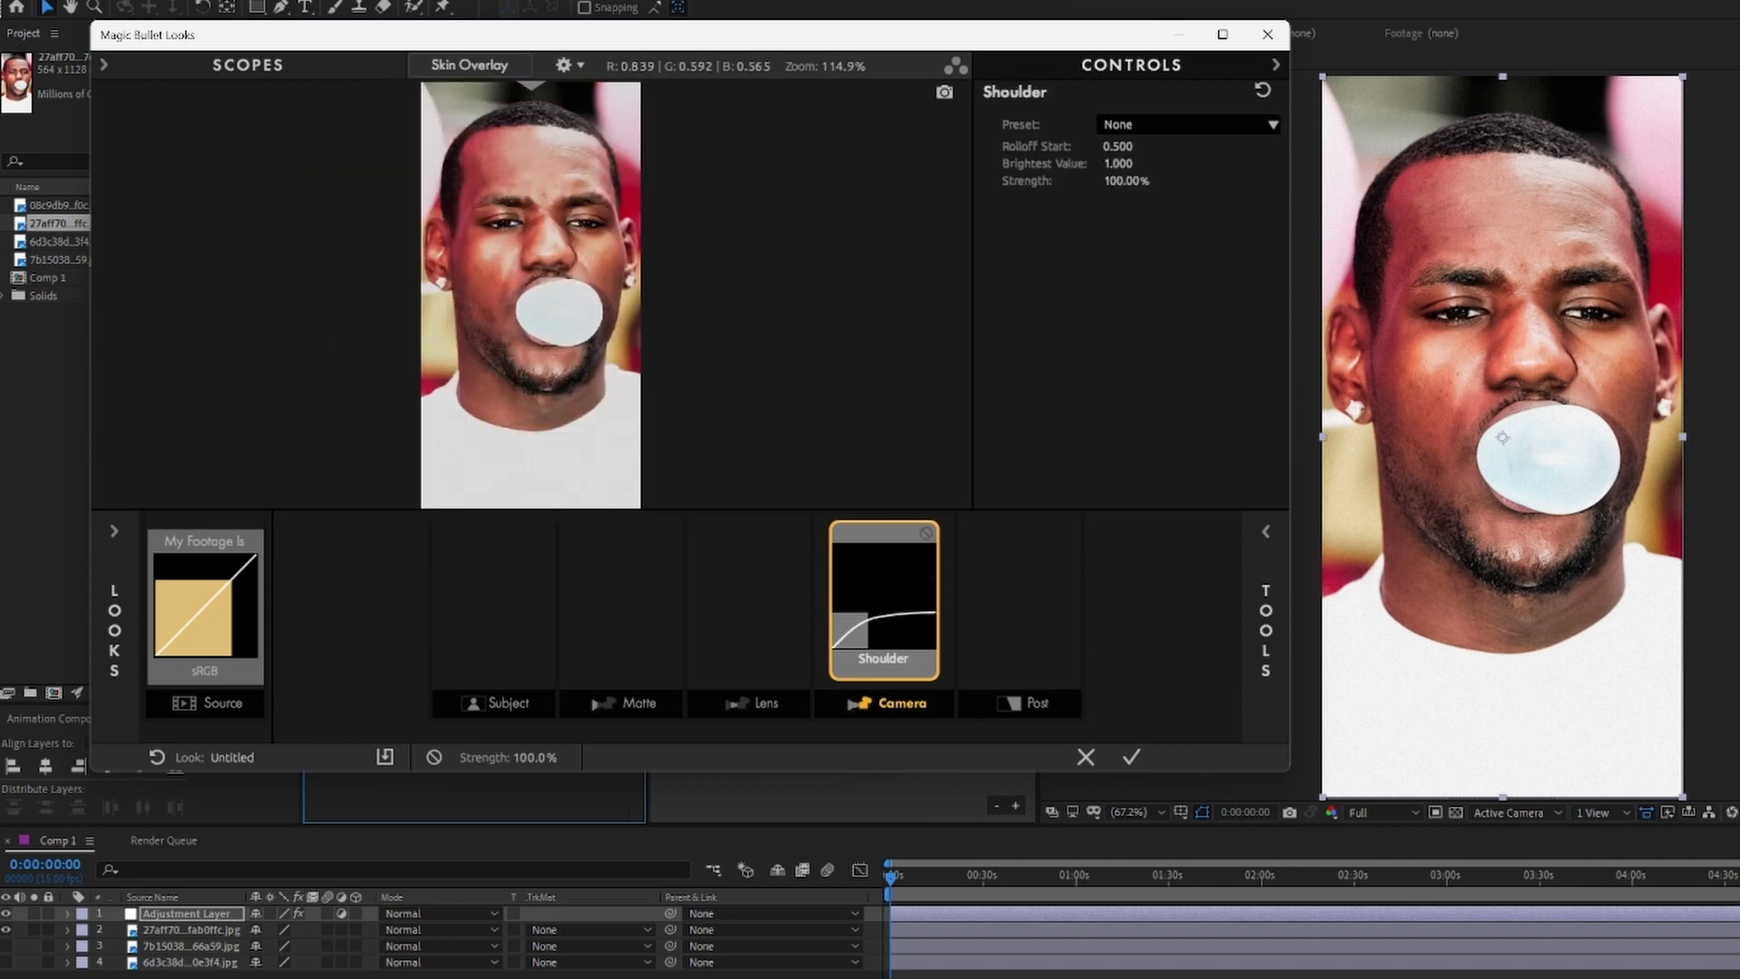
Set the Shoulder tool's rolloff start to 0.960 and brightest value to 0.920, and switch the tool off
mouse_move(1118, 147)
left_mouse_down()
mouse_move(1196, 146)
mouse_move(1061, 146)
mouse_move(1179, 147)
mouse_move(1104, 164)
left_mouse_up()
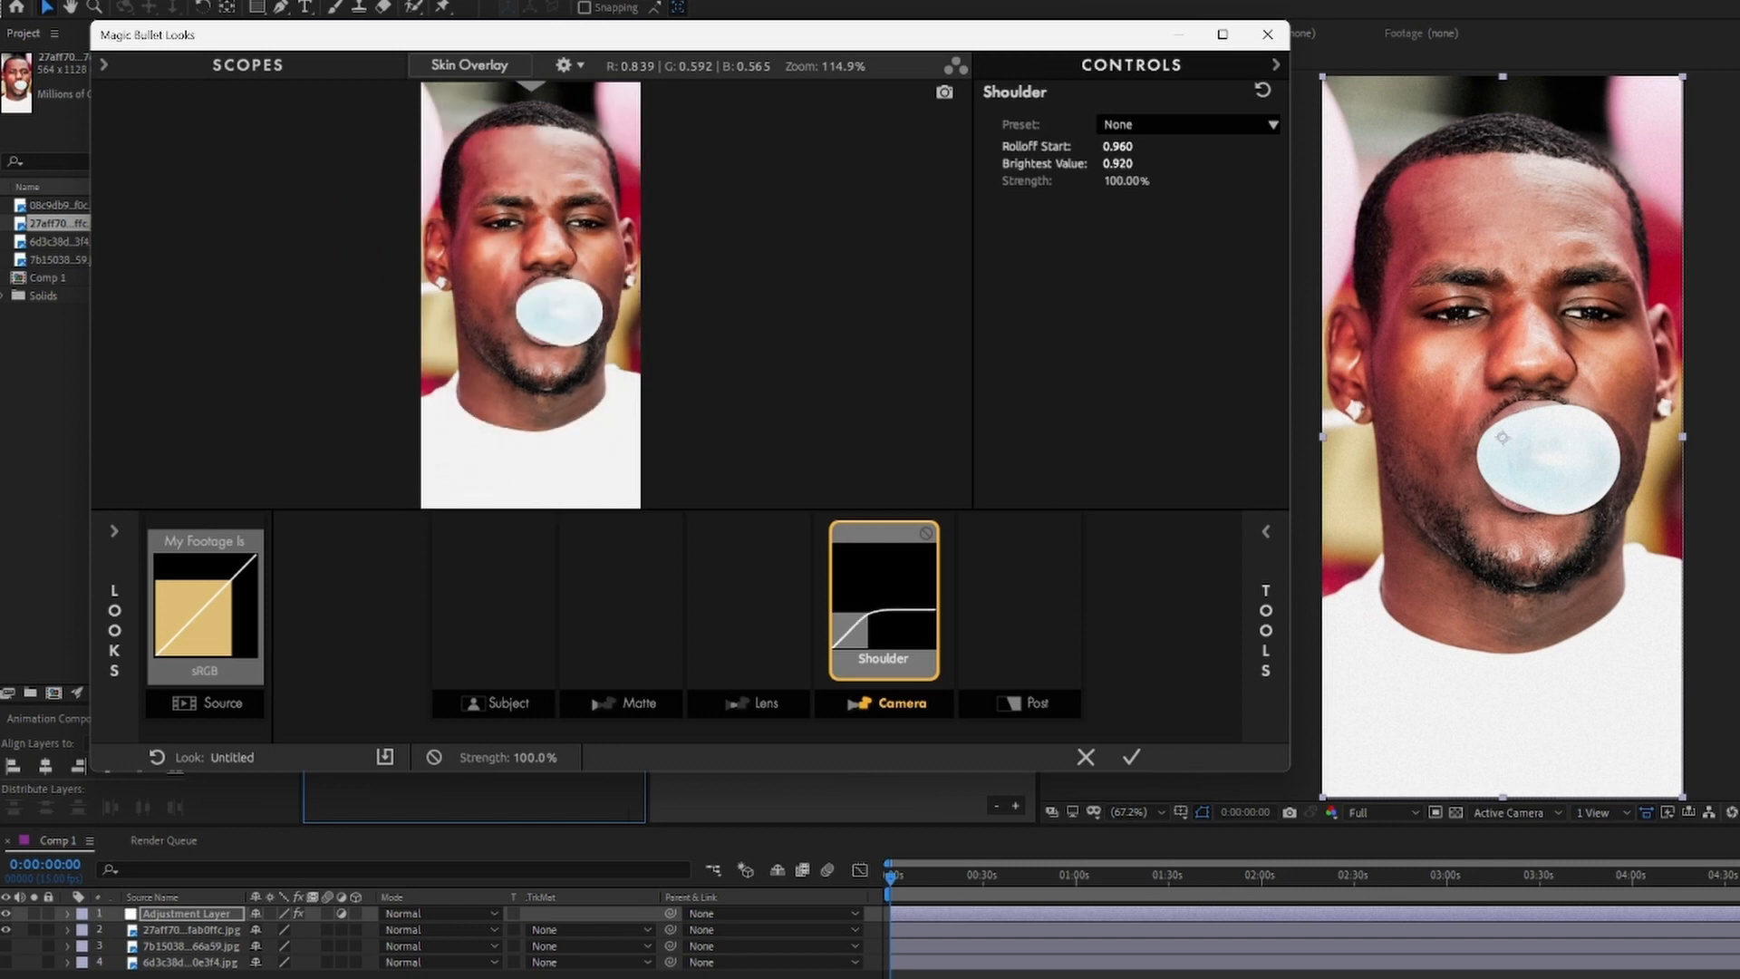
left_click(926, 533)
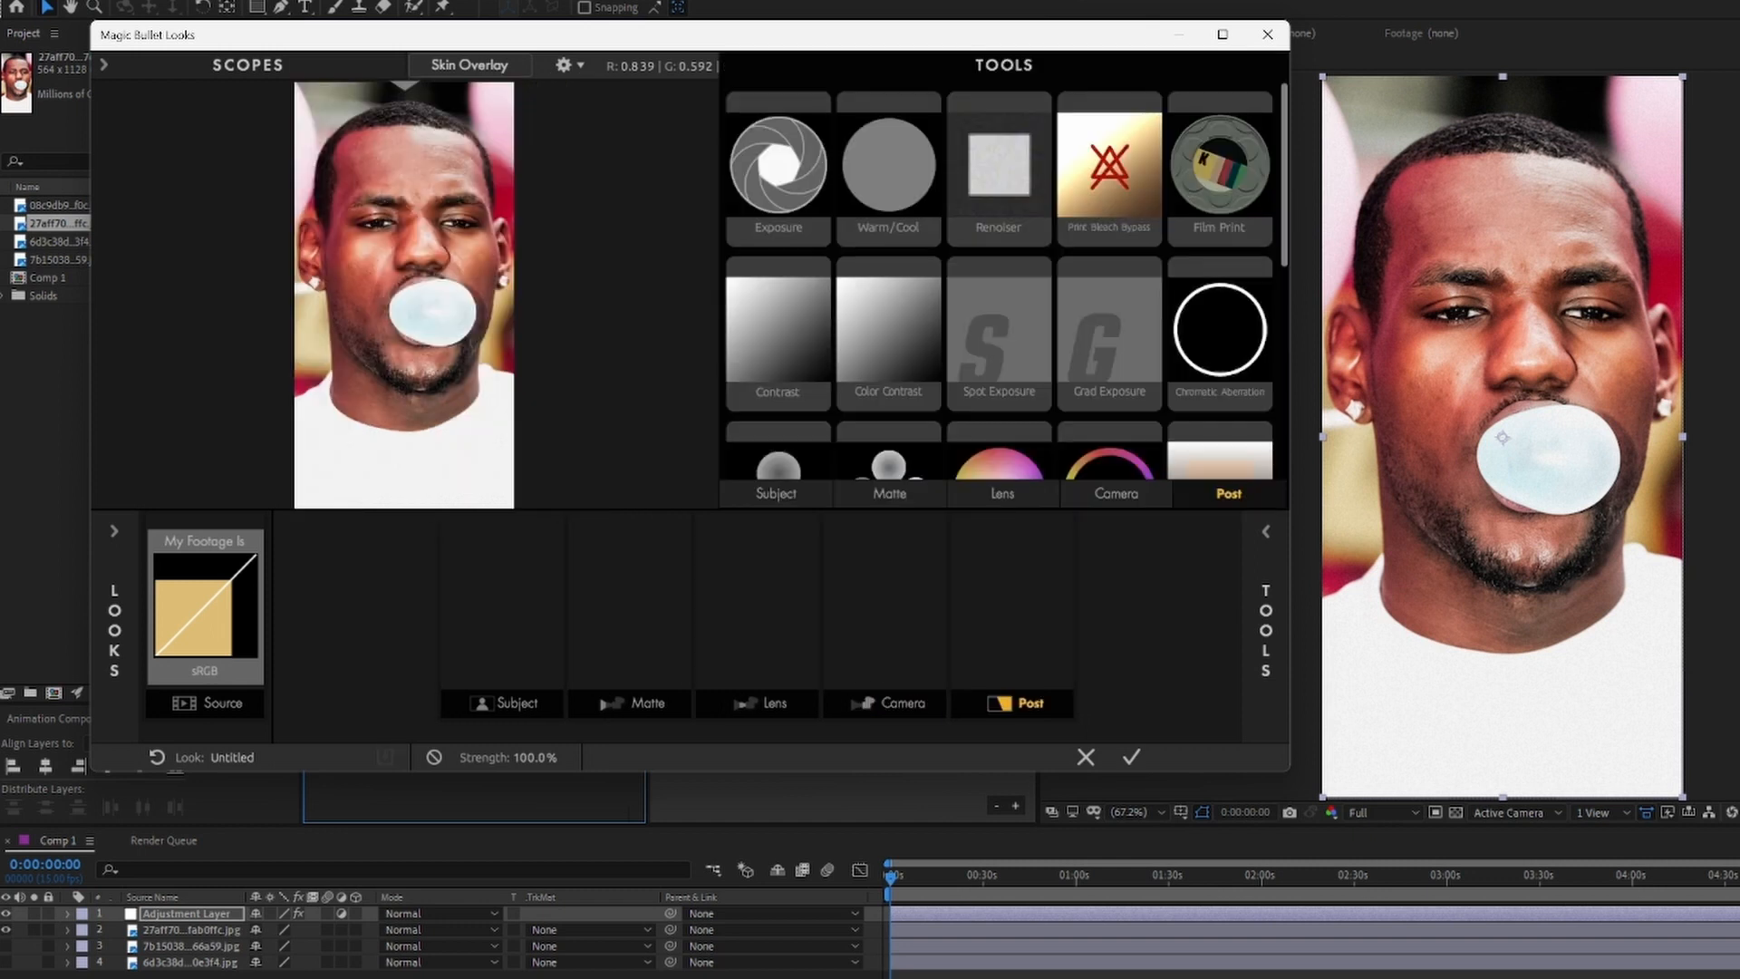
Add Film Print to the Post stage with the Fujifilm 3510 stock, and open its preset choices
double_click(1219, 167)
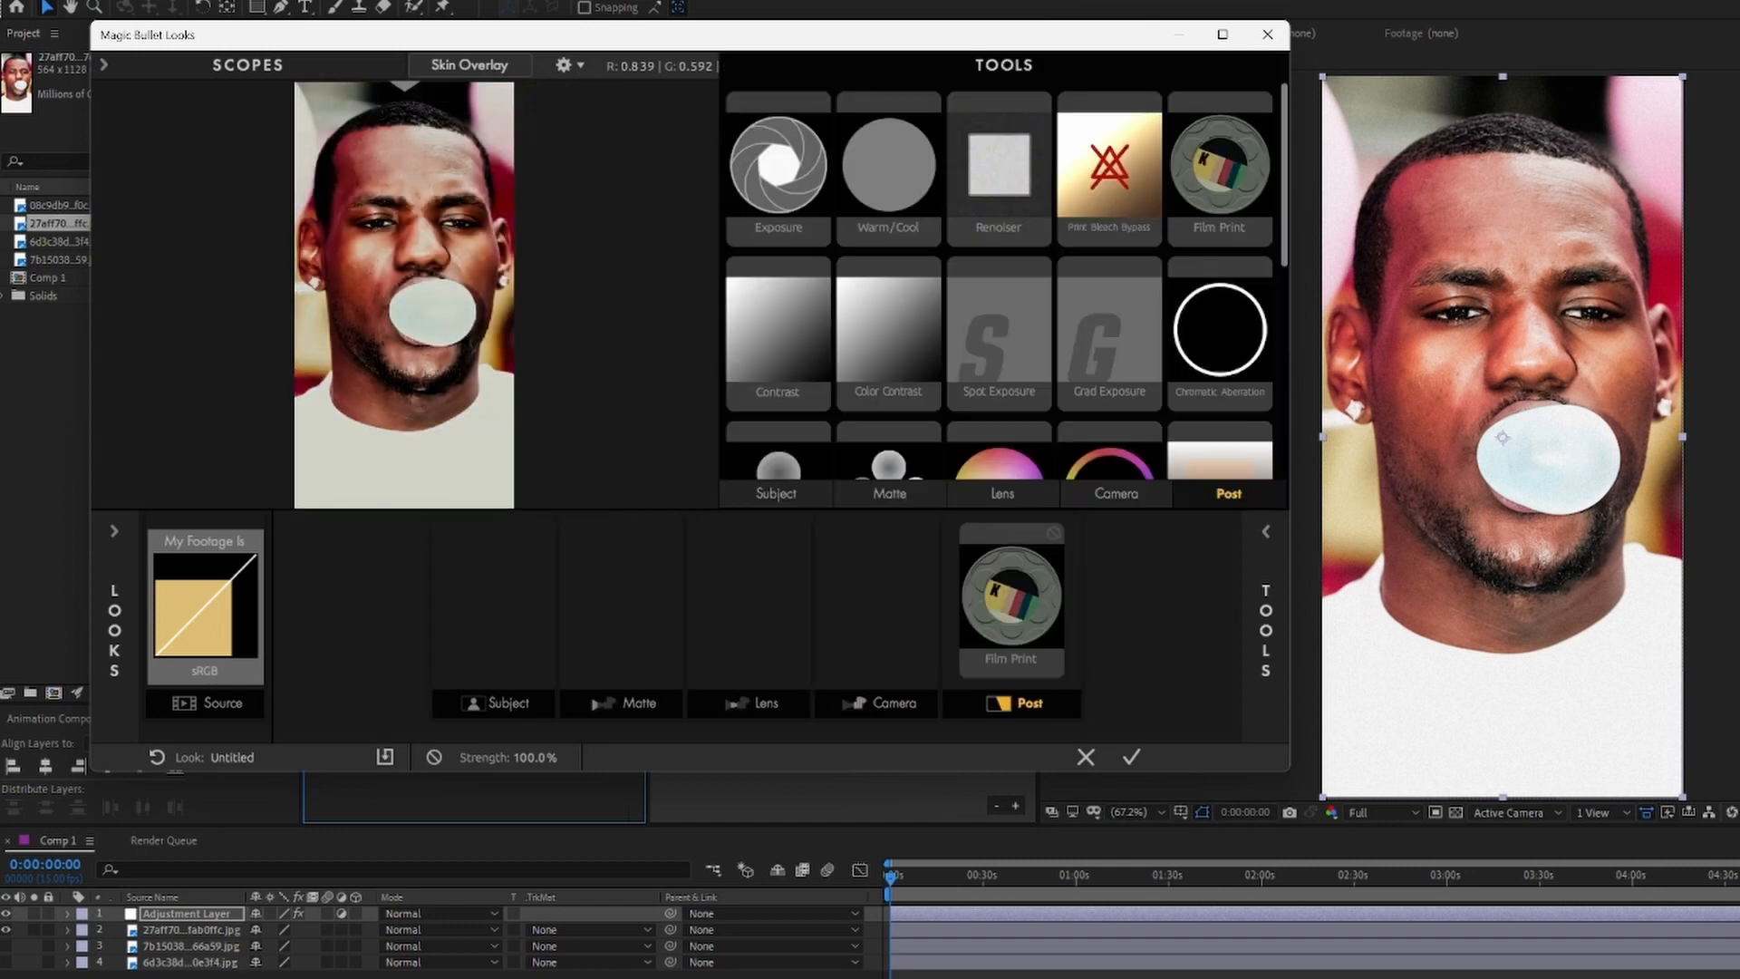
left_click(1178, 147)
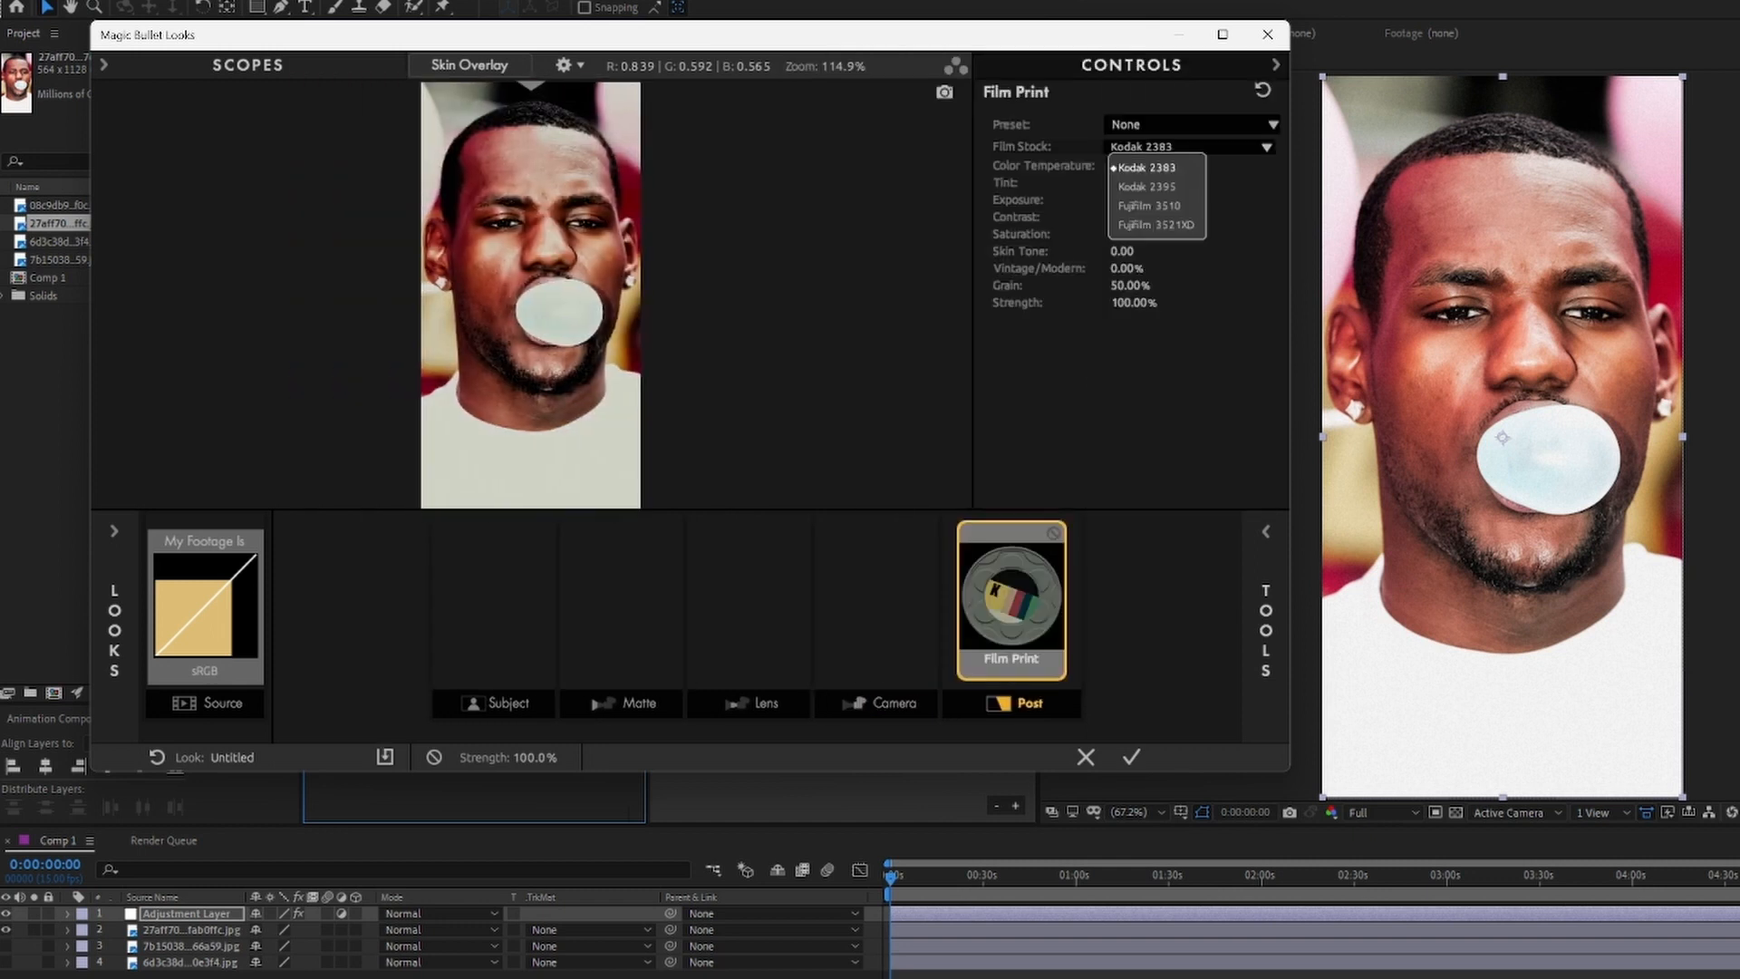
left_click(1144, 206)
left_click(1178, 126)
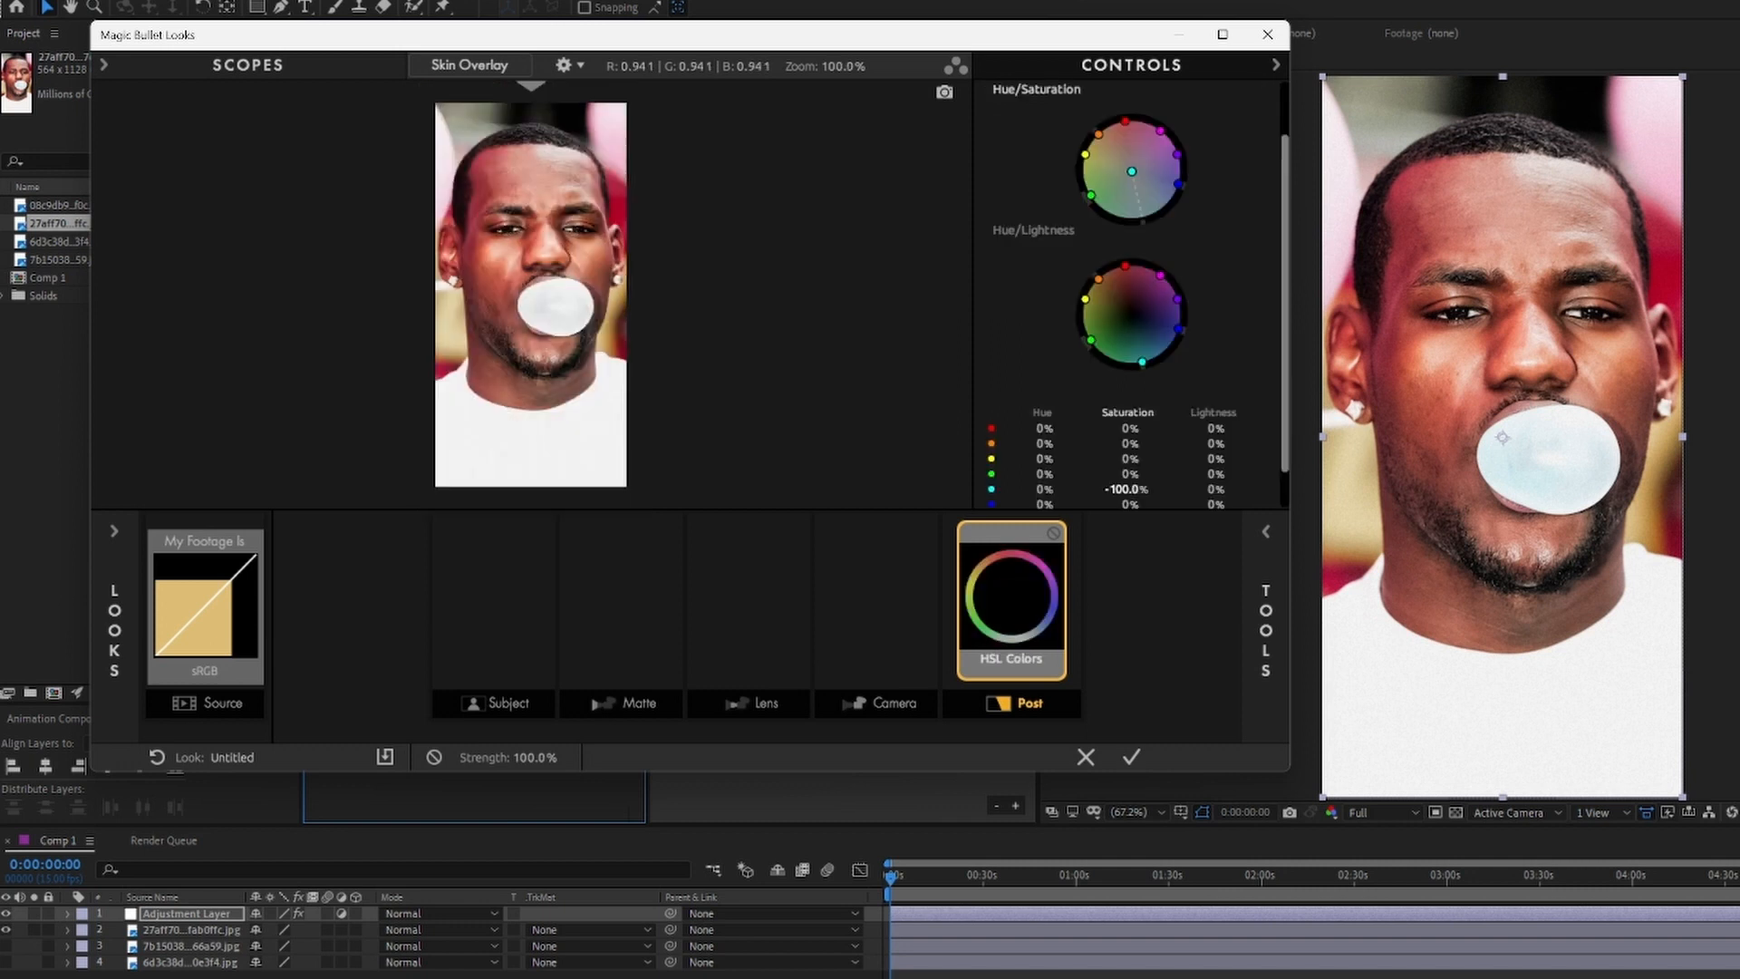
Desaturate orange in HSL Colors, and change the Duotone highlight colour to magenta (R 1.000, G 0.206, B 0.902)
scroll(1132, 272, "down", 1)
left_click_drag(1099, 115, 1131, 151)
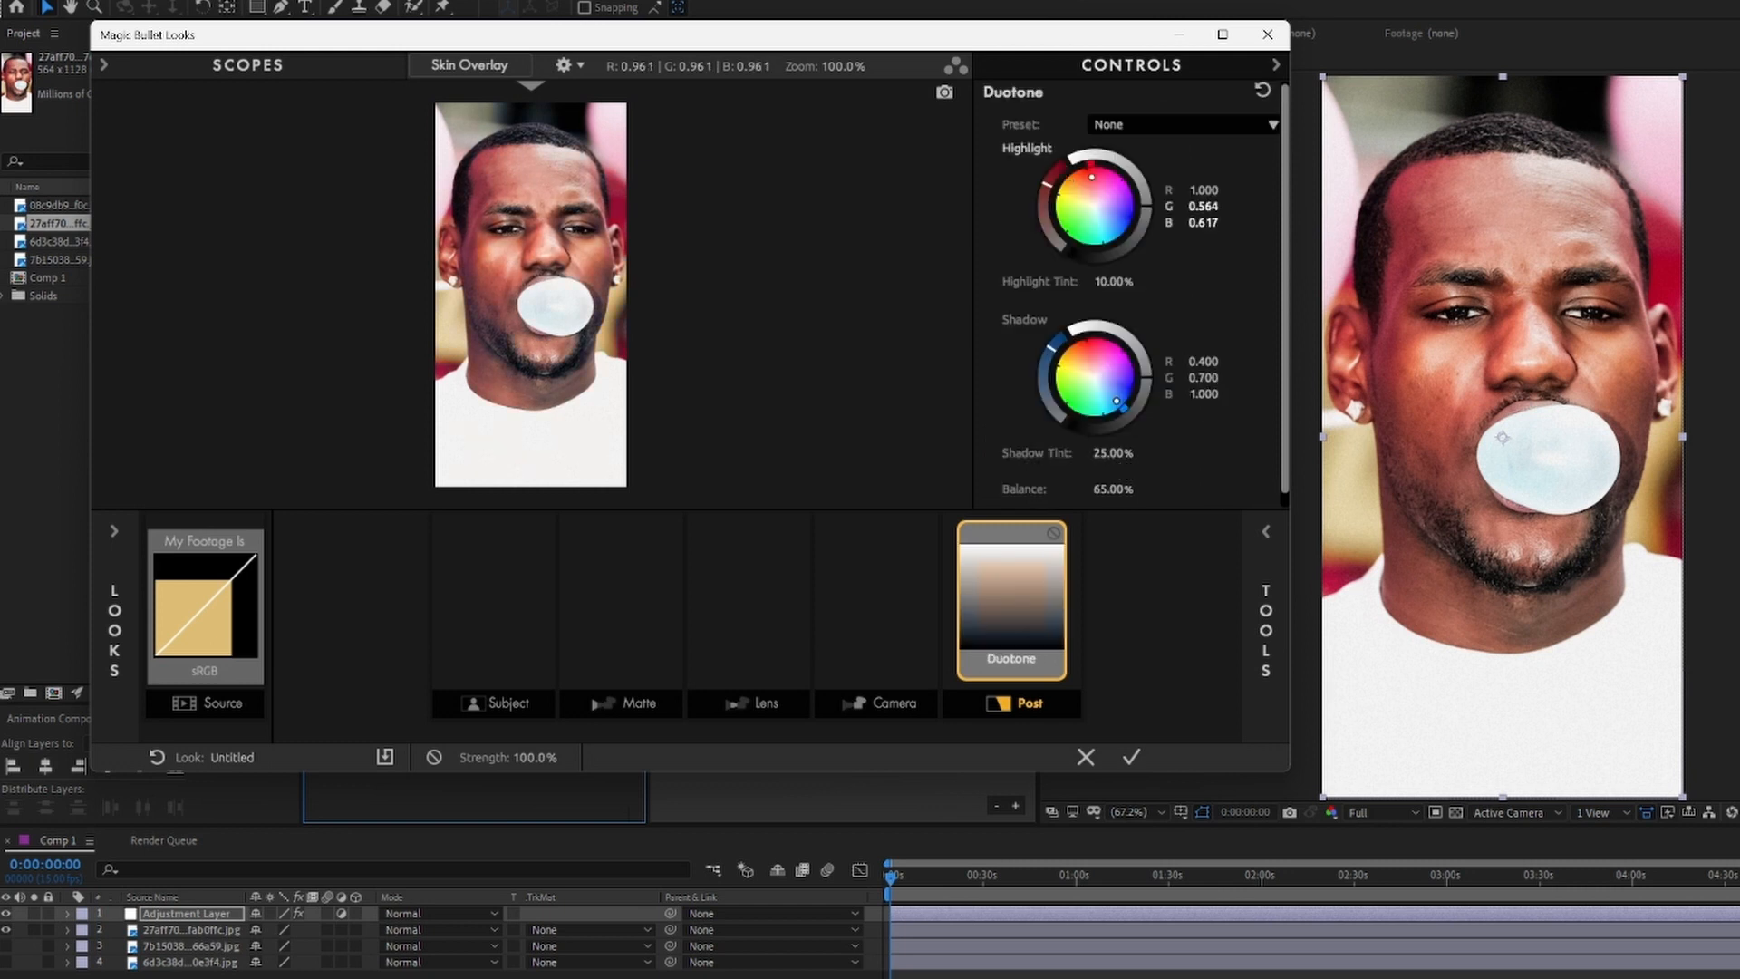
left_click_drag(1091, 177, 1118, 178)
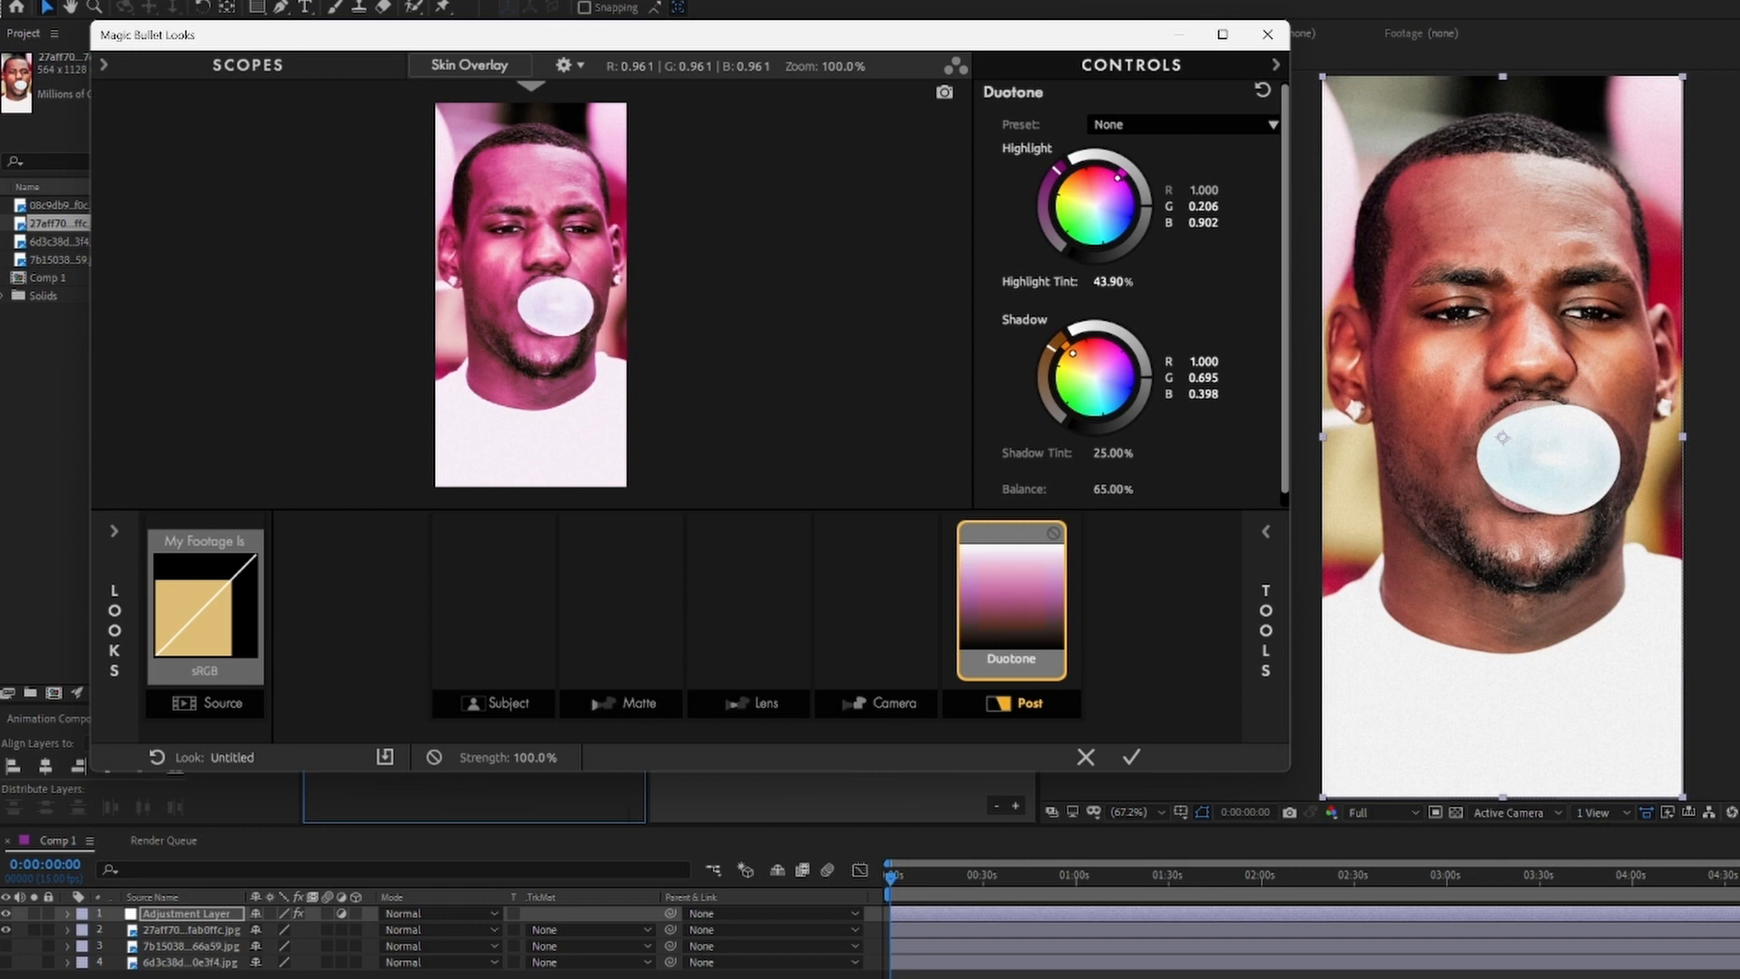
Raise the Duotone tool's shadow tint, and apply the Silken Floss preset to the Telecine Net tool
left_click_drag(1113, 453, 1164, 454)
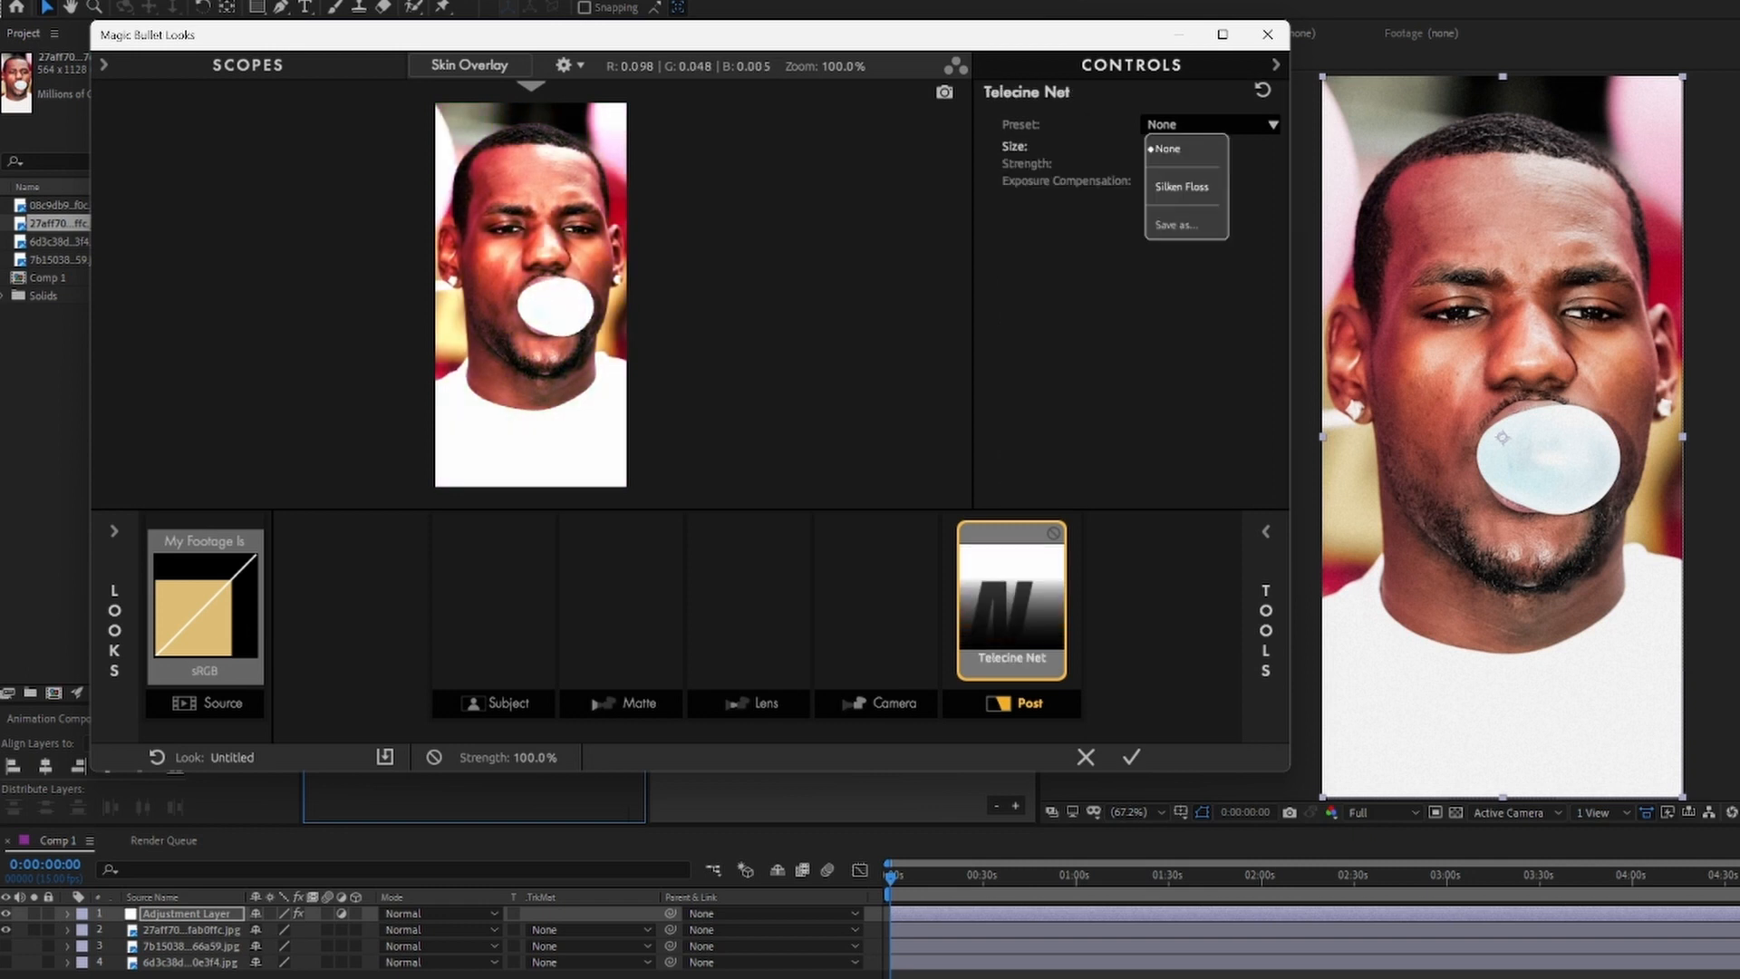
left_click(1178, 187)
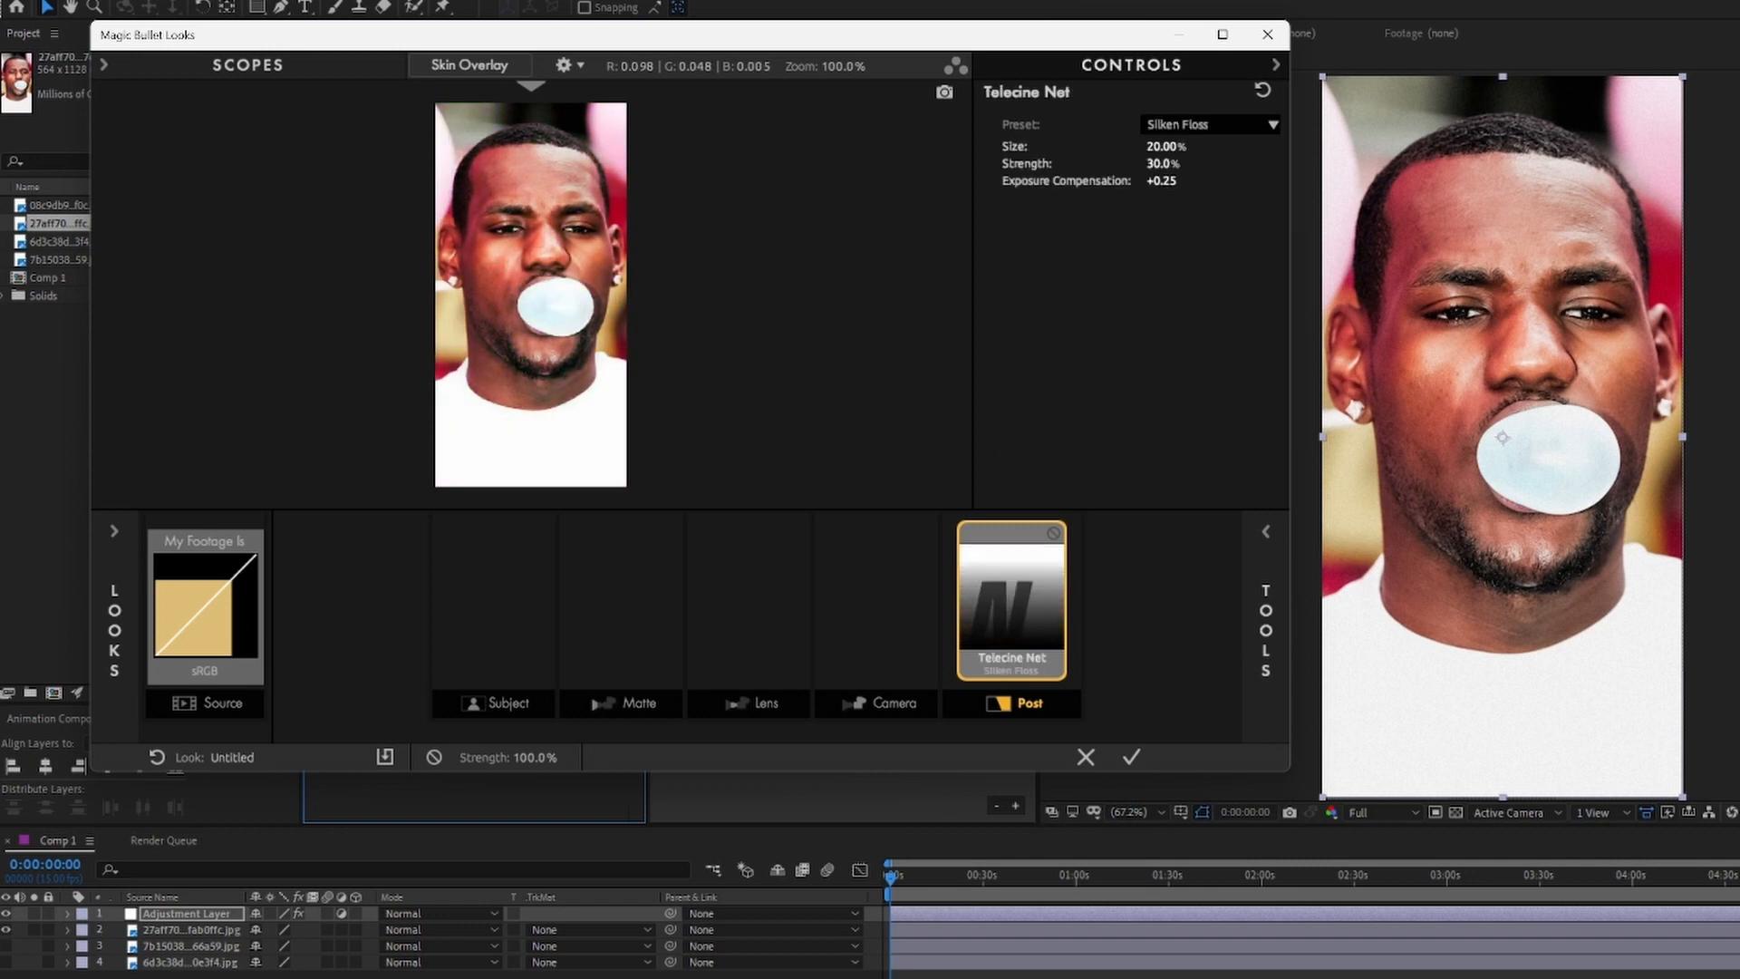
Apply the Handmade preset to the Mojo II tool in the Post stage
scroll(531, 245, "up", 6)
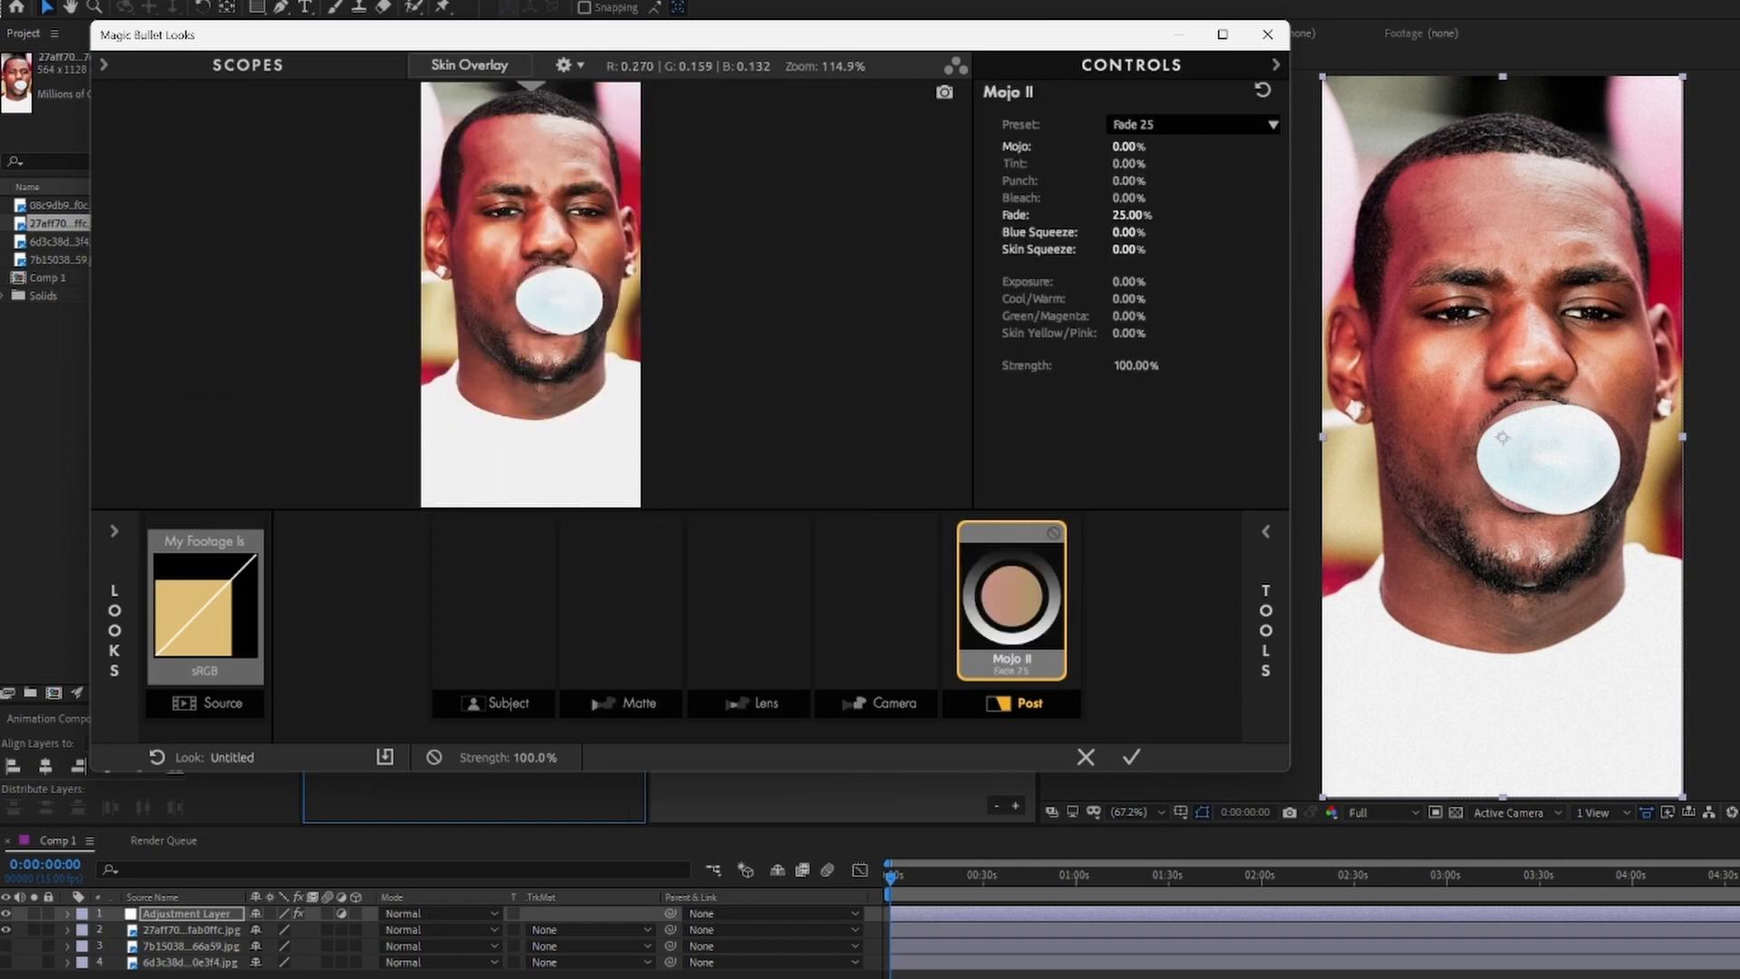
left_click(1194, 125)
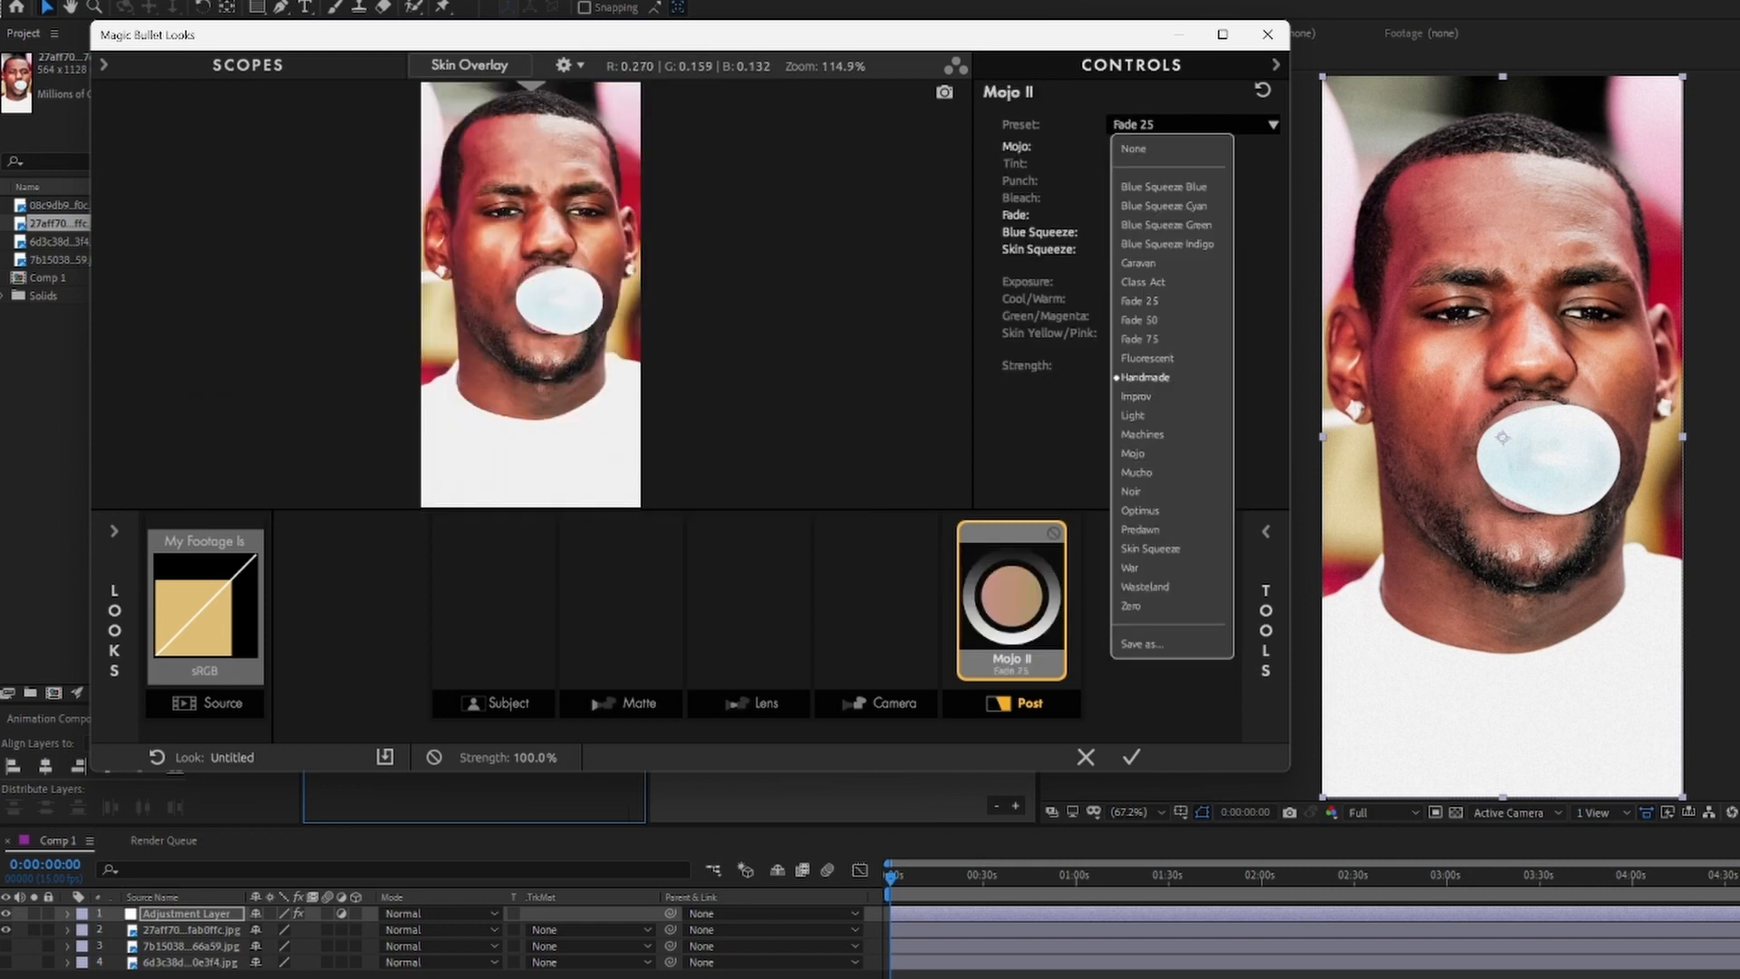
left_click(1142, 378)
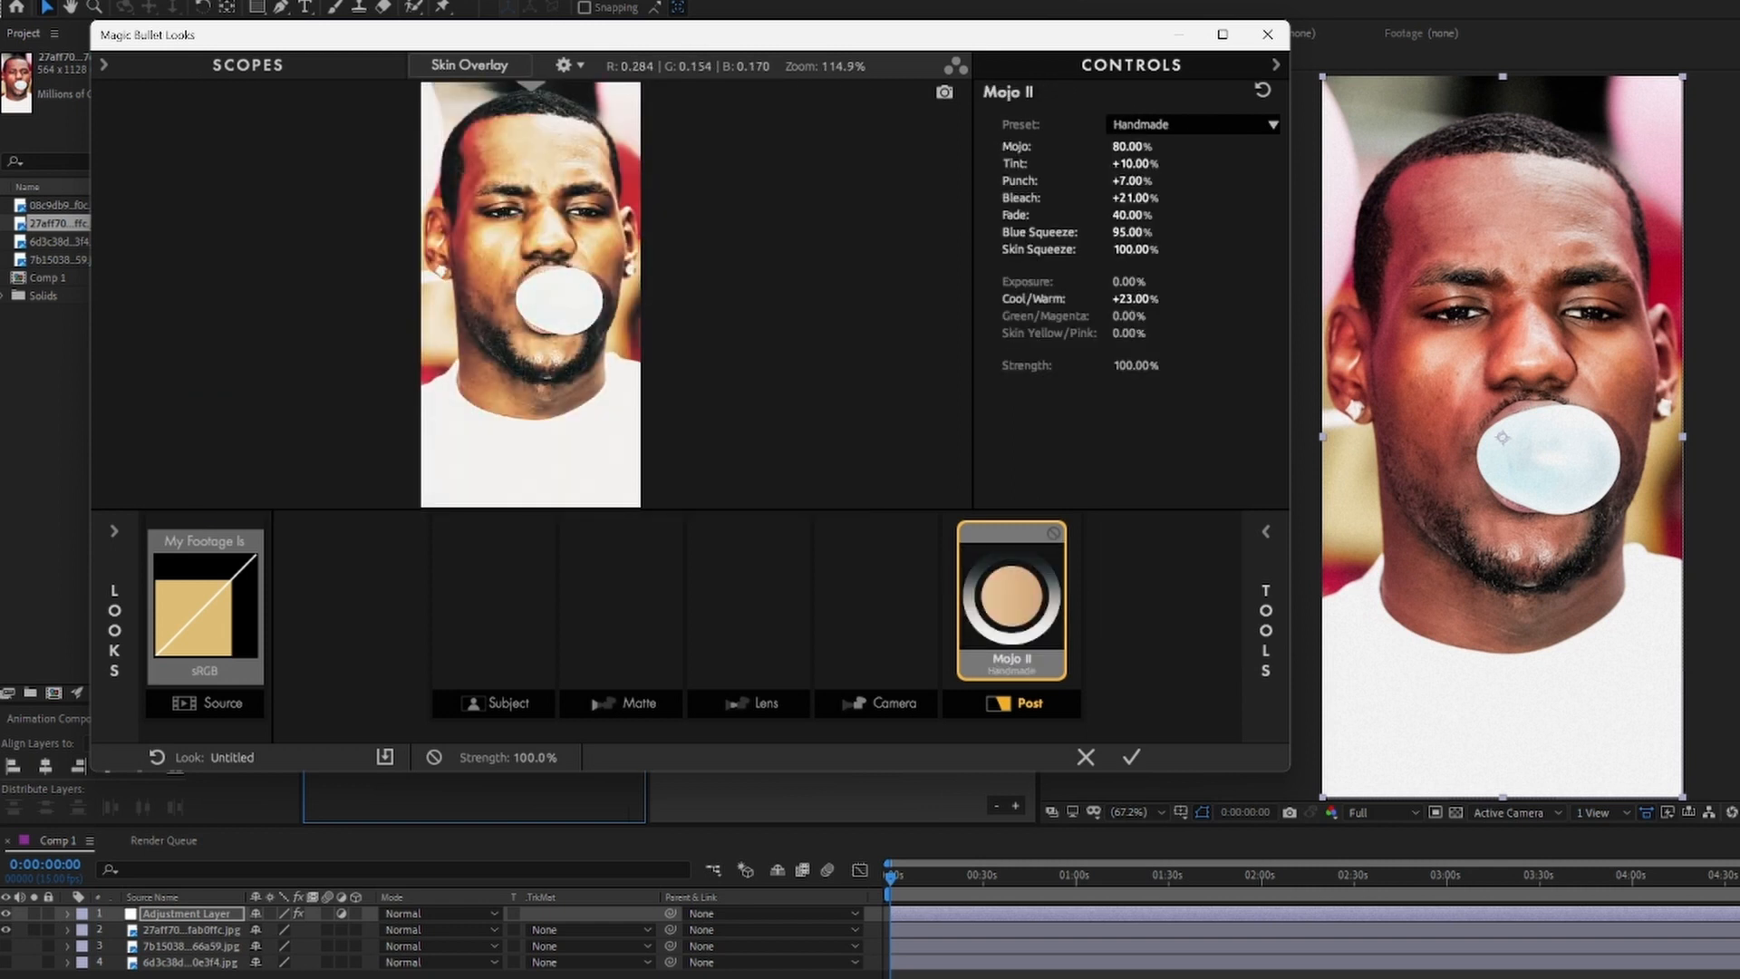
Rotate and shorten the S Curve's midpoint handles to set its contrast to about 2.861
mouse_move(531, 272)
left_mouse_down()
mouse_move(532, 311)
mouse_move(531, 284)
left_mouse_up()
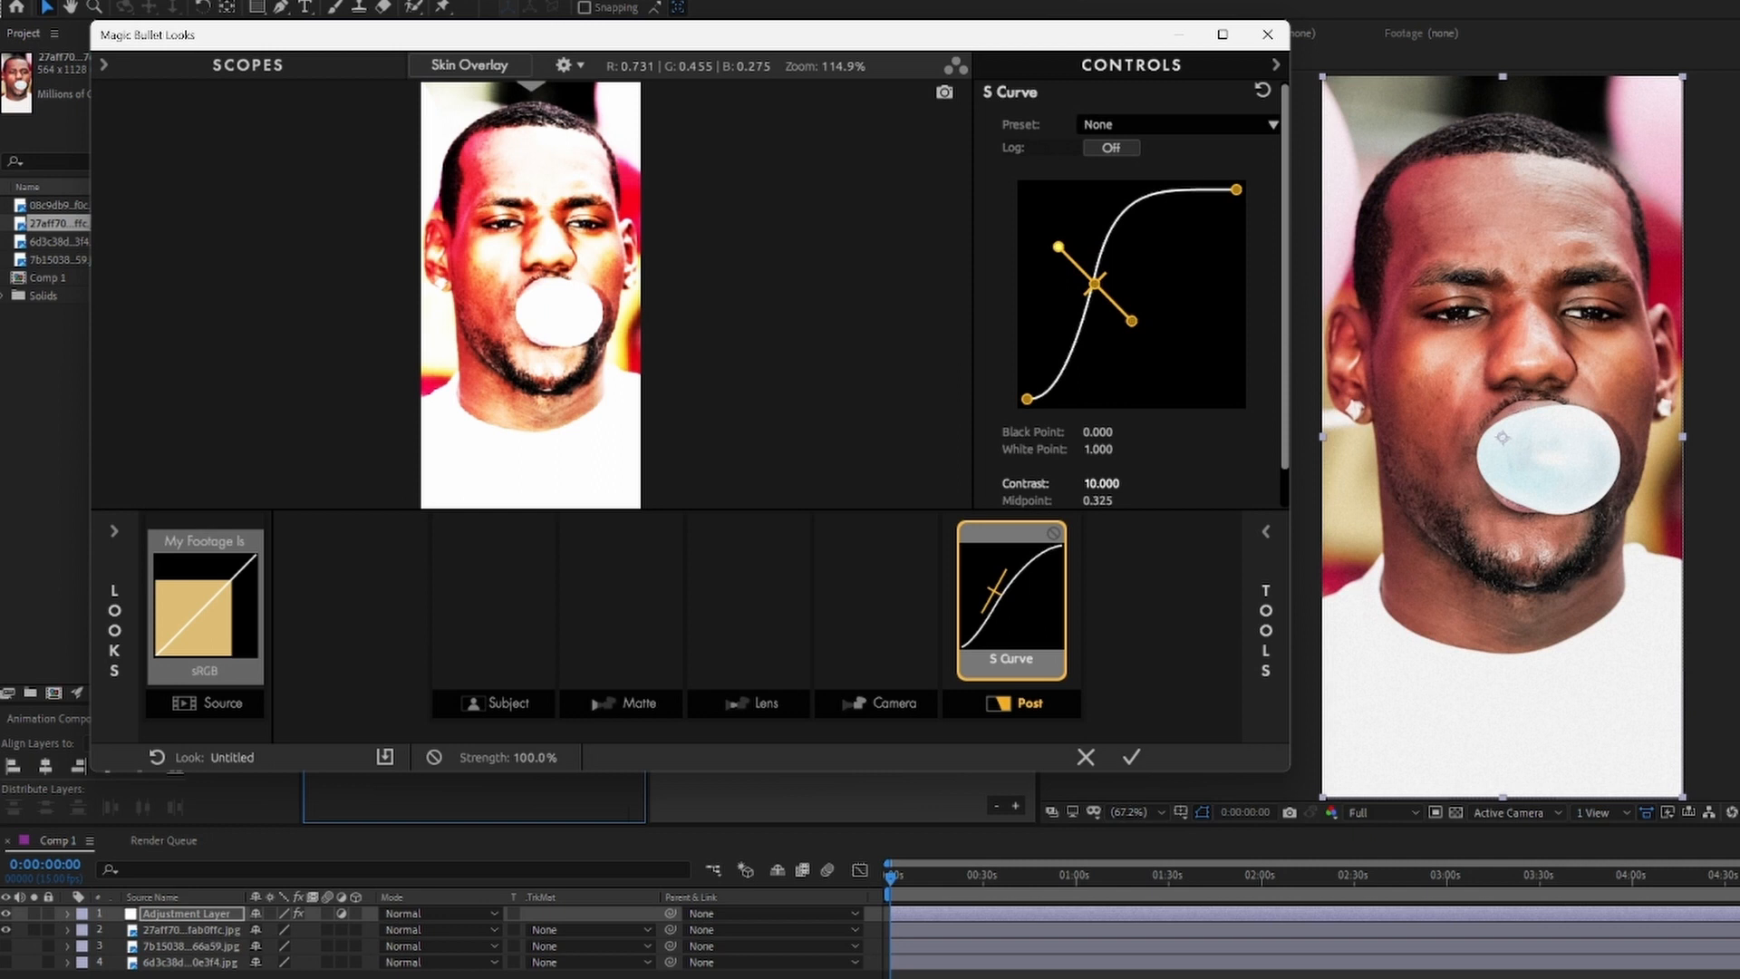
left_click_drag(1059, 246, 1118, 236)
left_click_drag(1071, 330, 1078, 334)
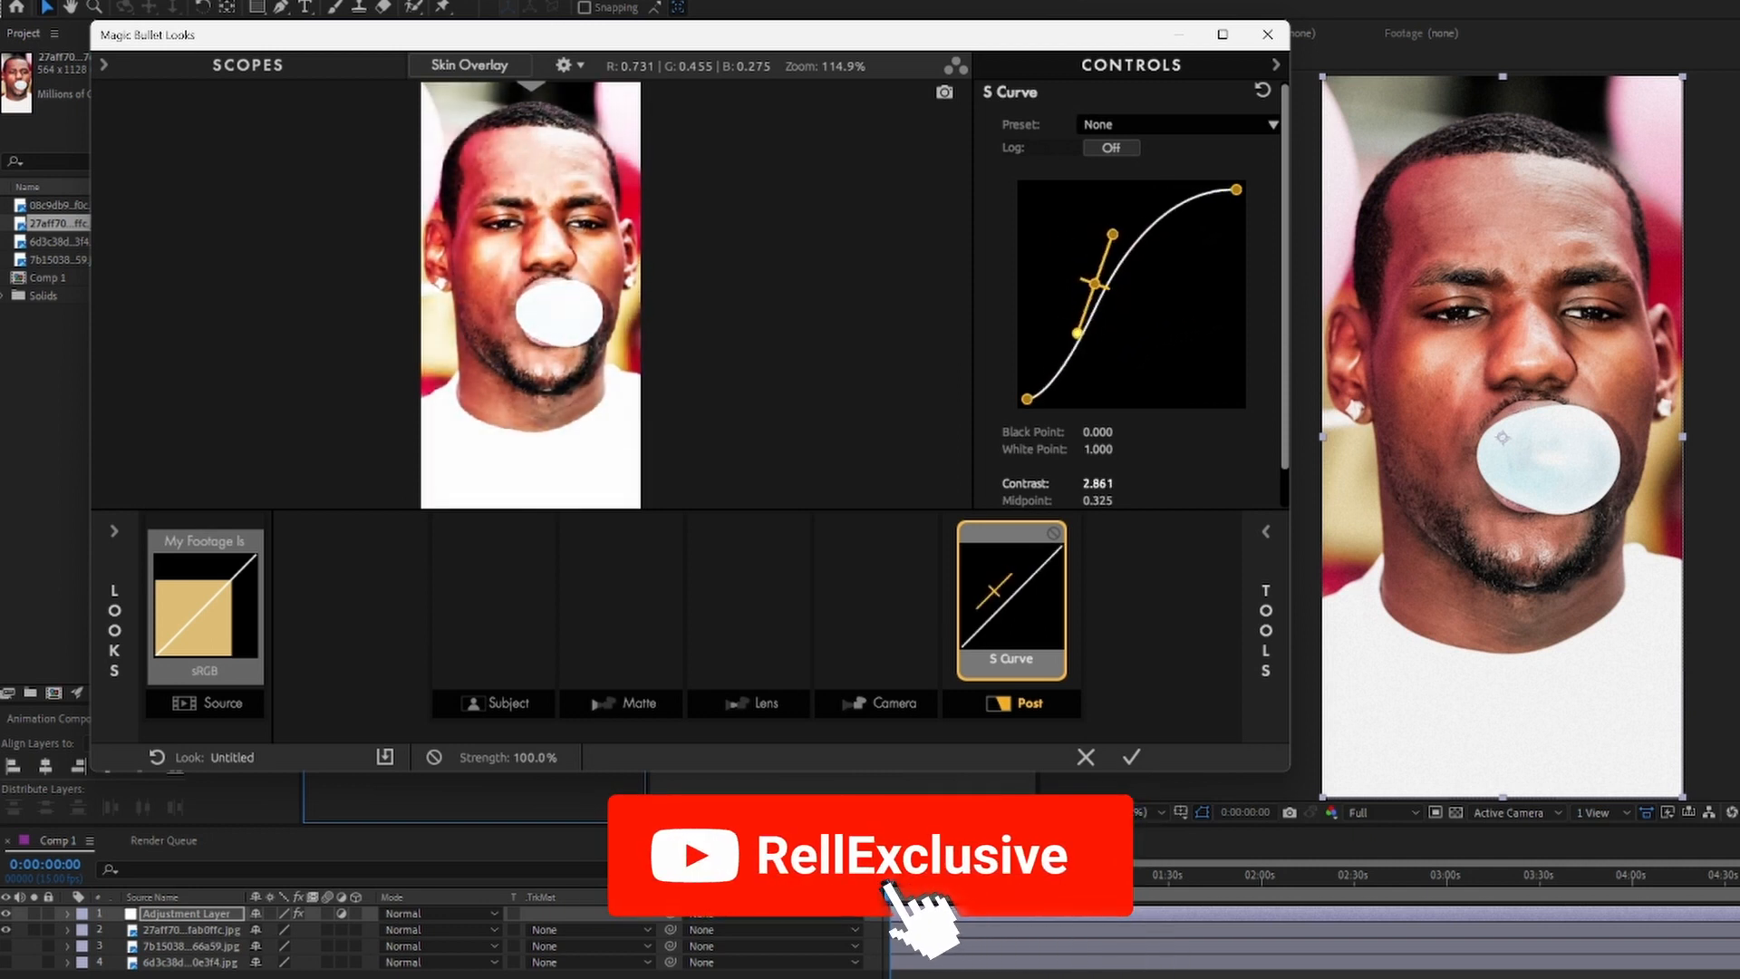